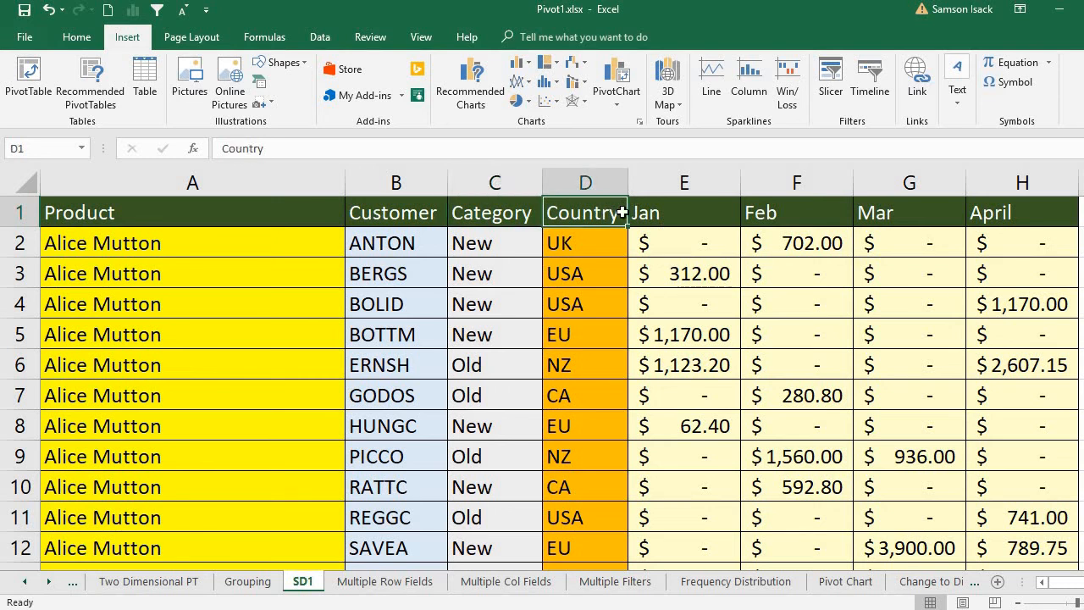
click(693, 219)
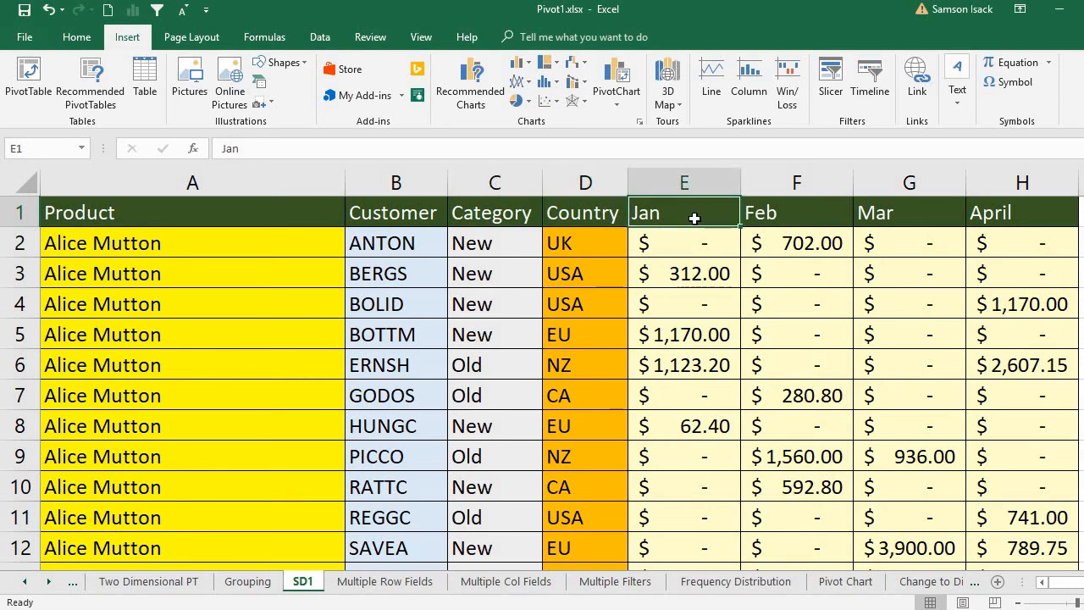
click(772, 216)
click(956, 222)
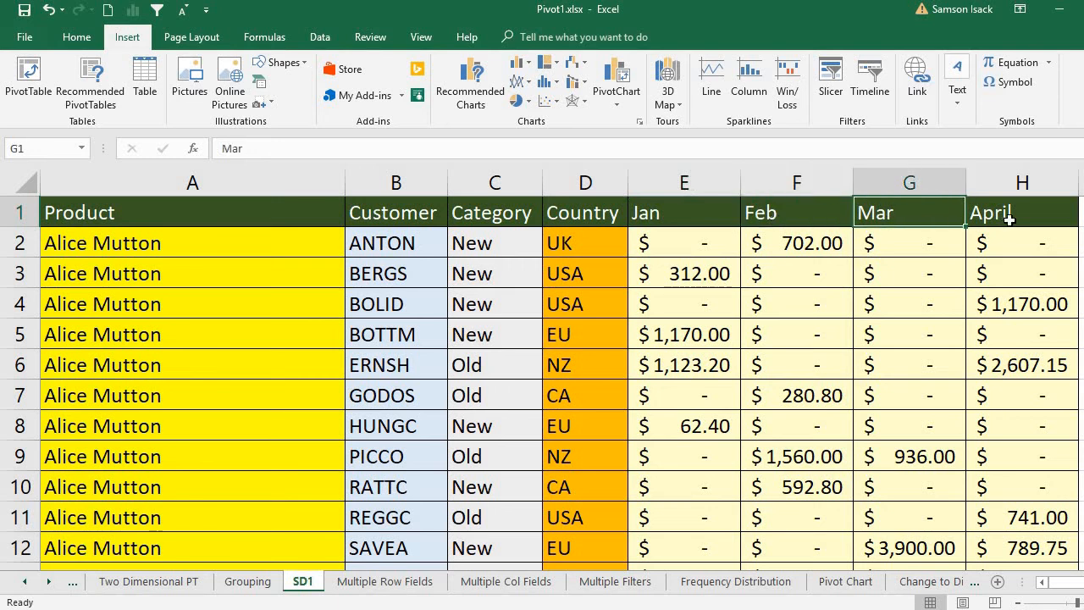
click(1009, 218)
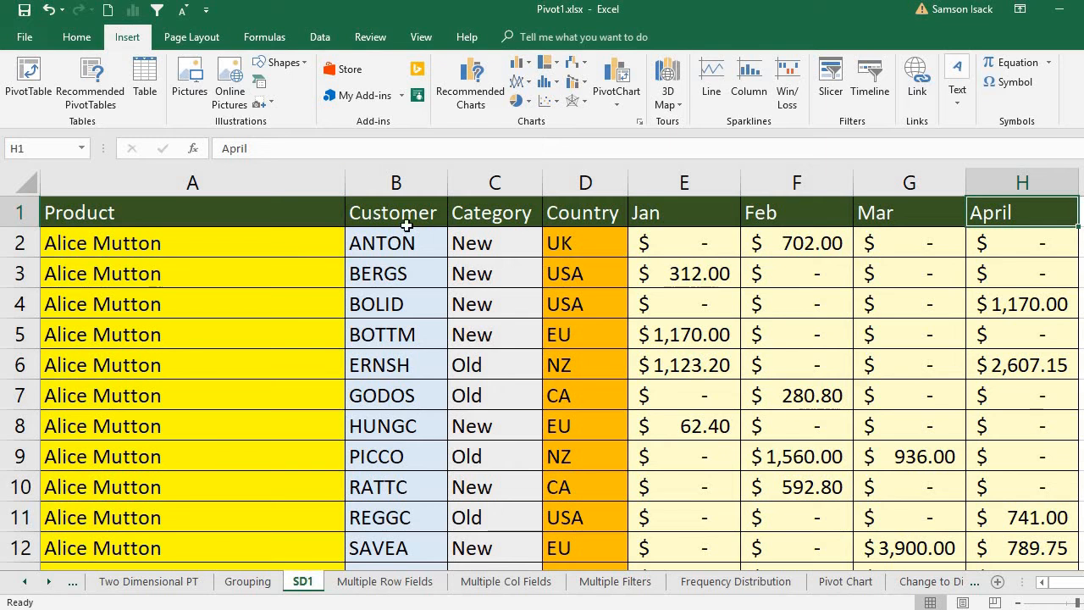
Create a PivotTable on a new worksheet from the SD1 data in A1:H278, including the header row.
click(233, 204)
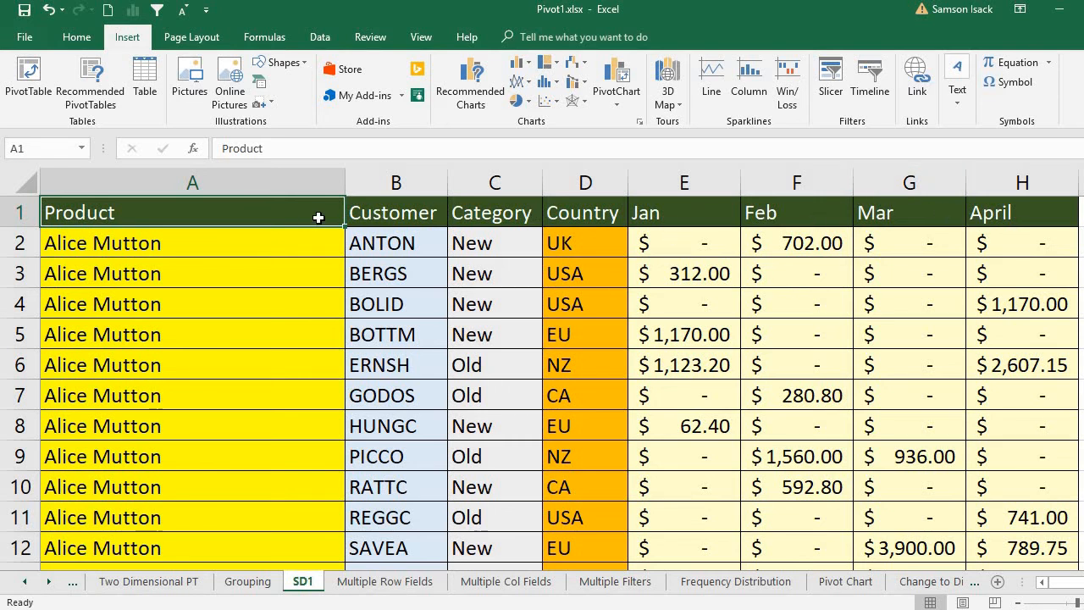
drag(318, 218, 1013, 212)
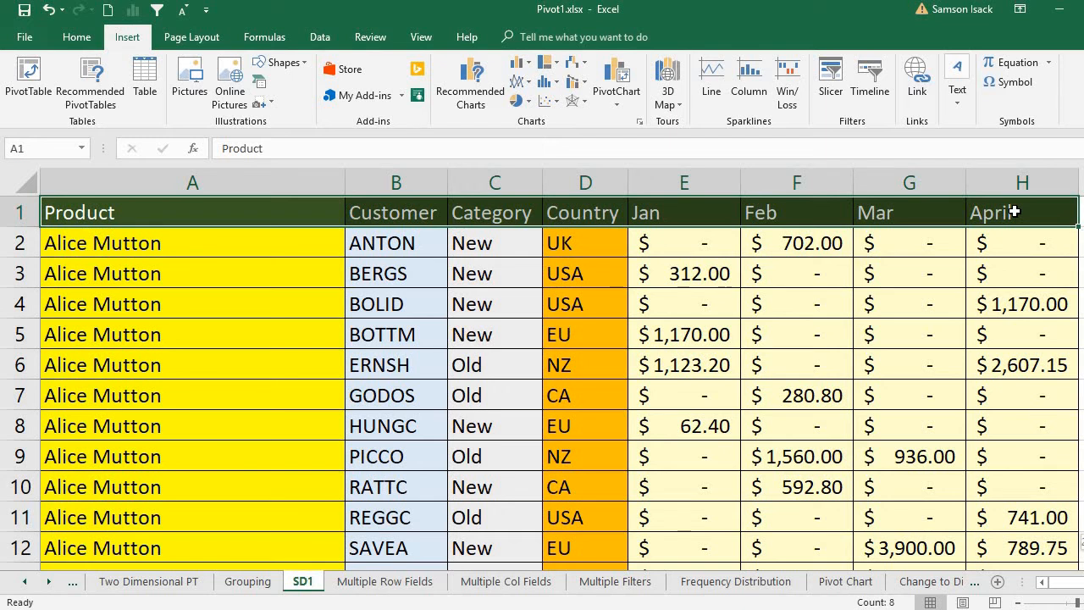
key(ctrl+shift+Down)
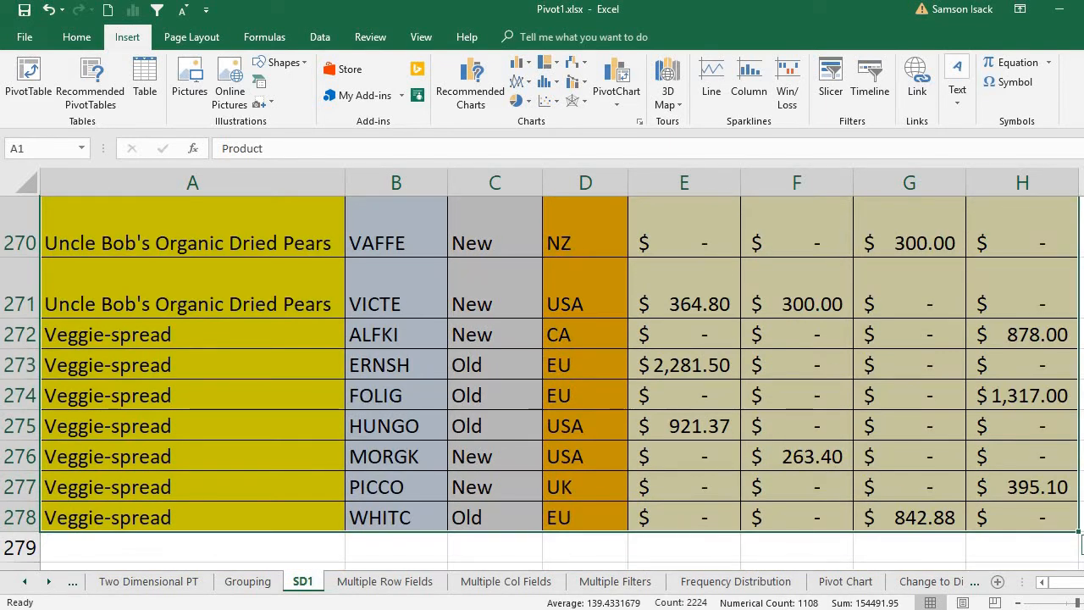
drag(1081, 546, 1081, 203)
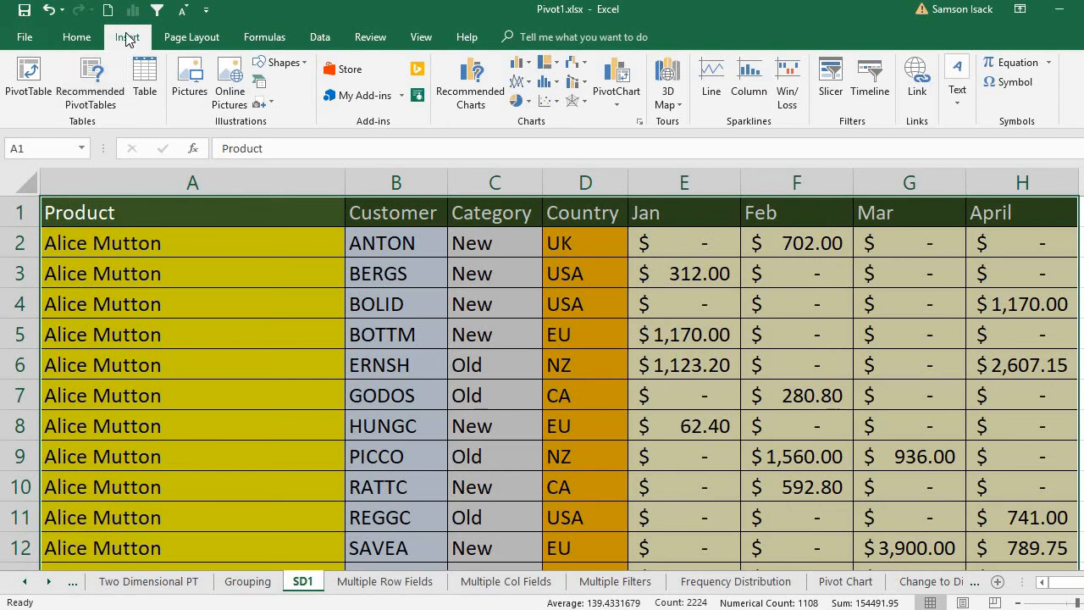
click(28, 78)
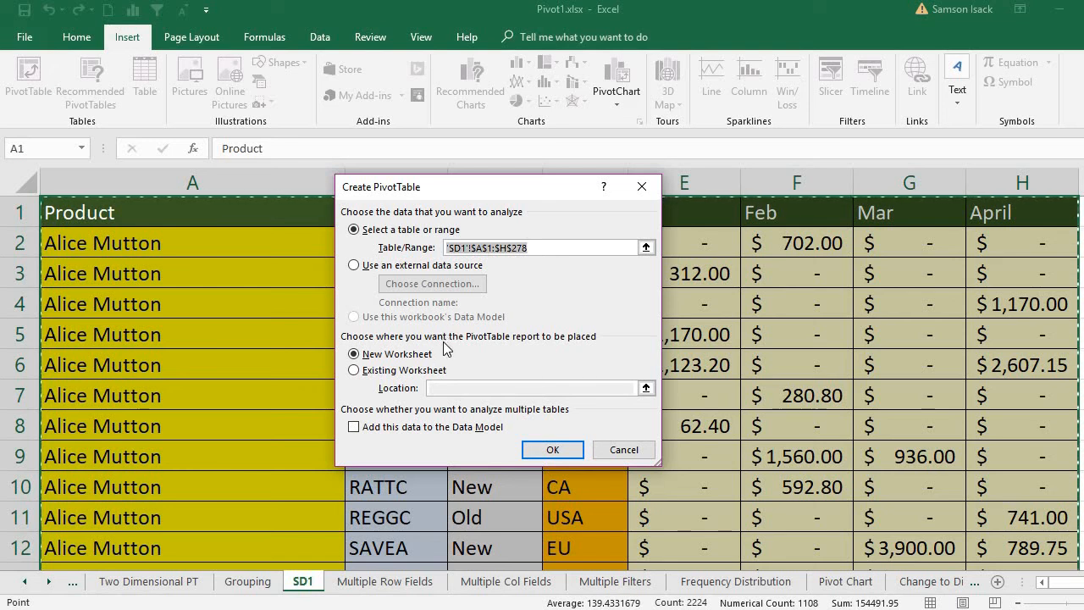
click(416, 359)
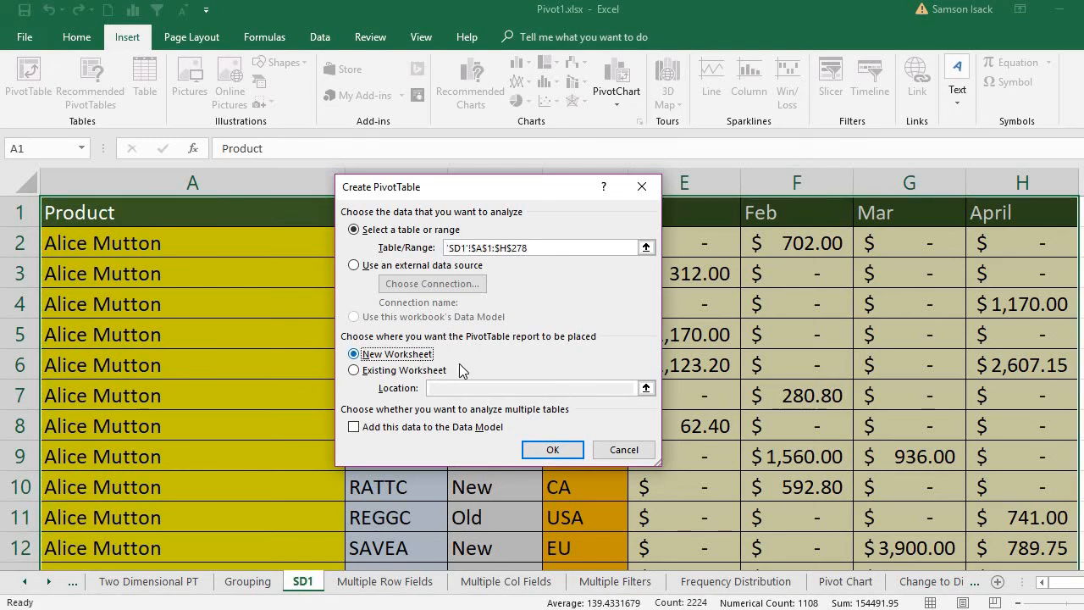
click(553, 450)
click(551, 451)
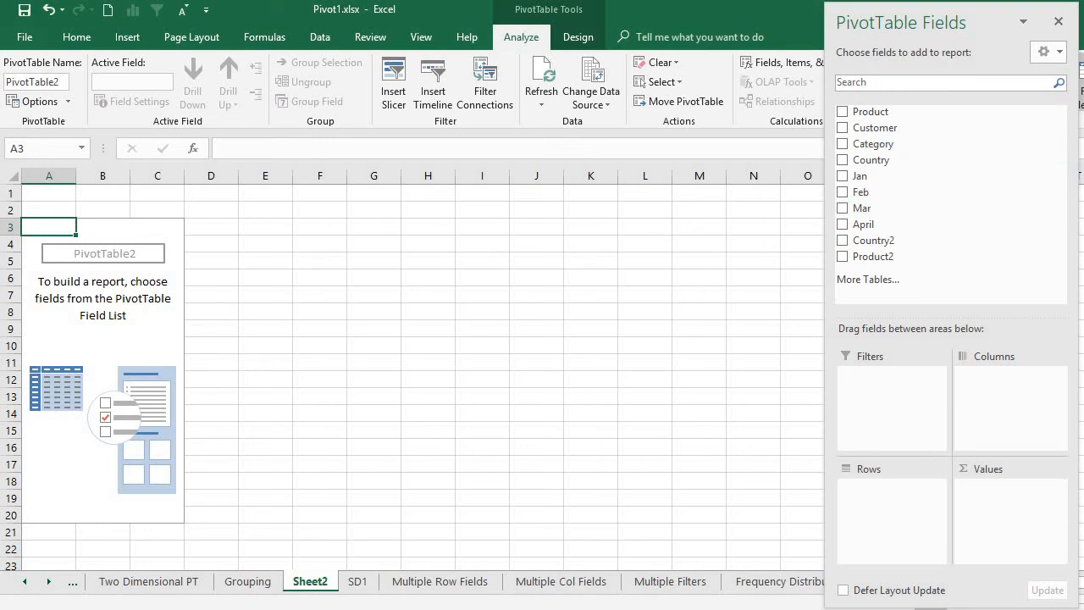
Add the Product field to the PivotTable's Rows and also to its Values as Count of Product.
scroll(412, 369, up, 2)
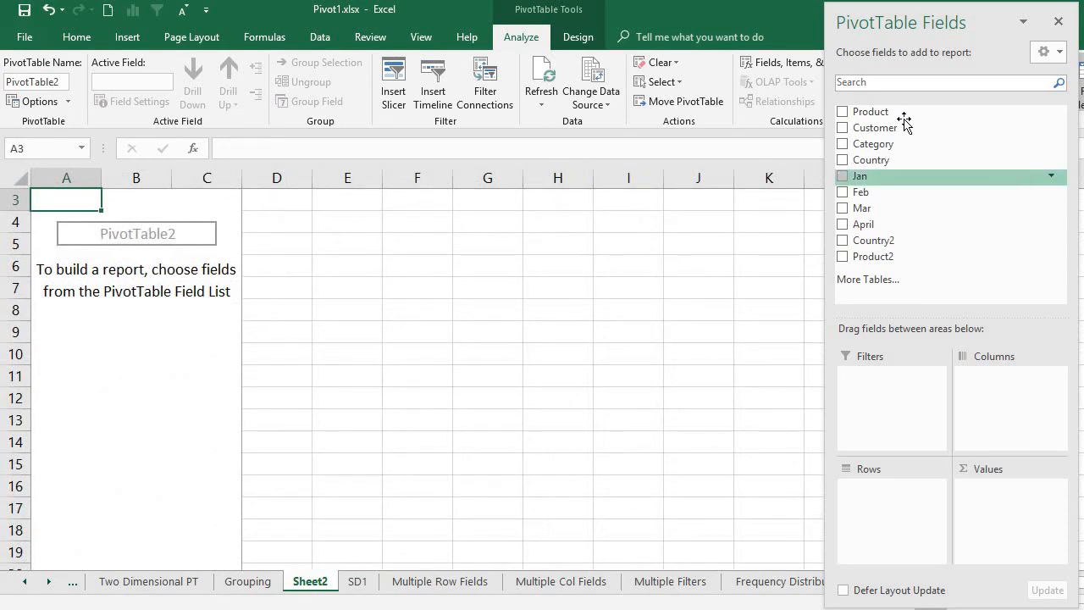
drag(881, 119, 882, 516)
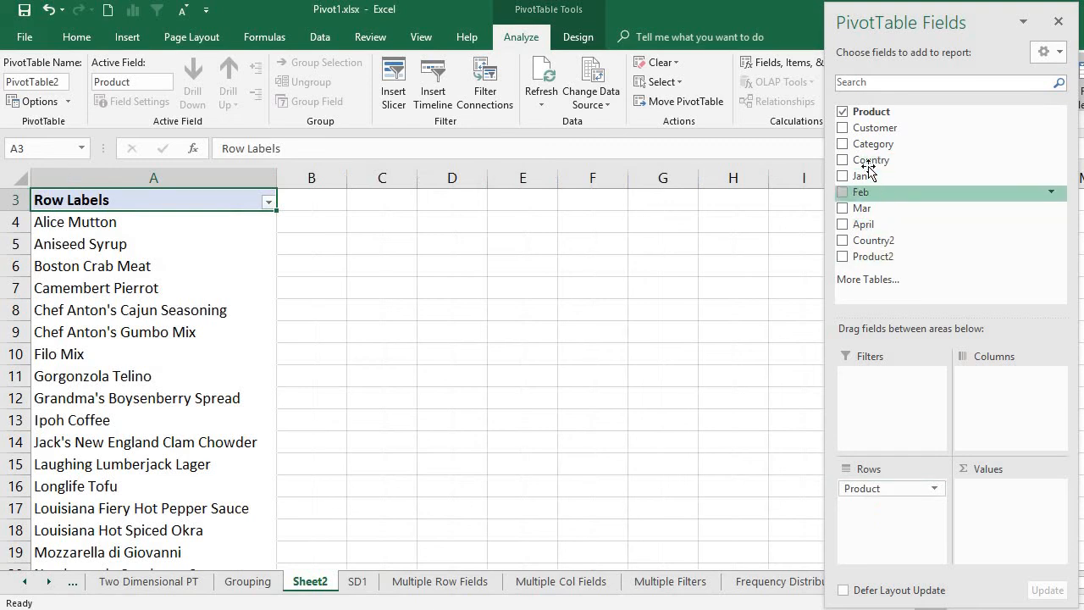
drag(876, 115, 1038, 538)
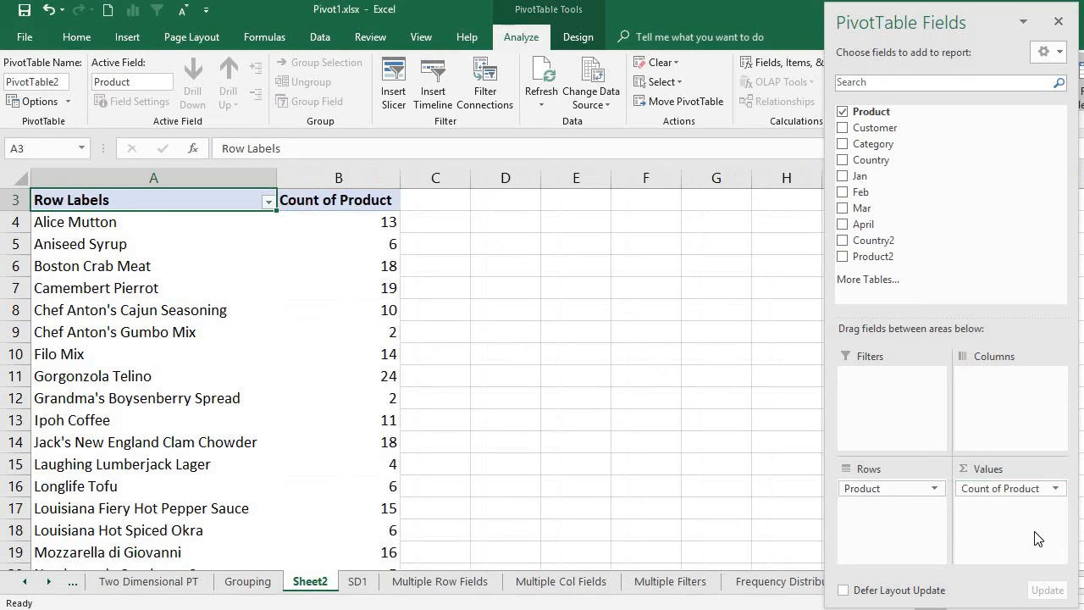
click(215, 226)
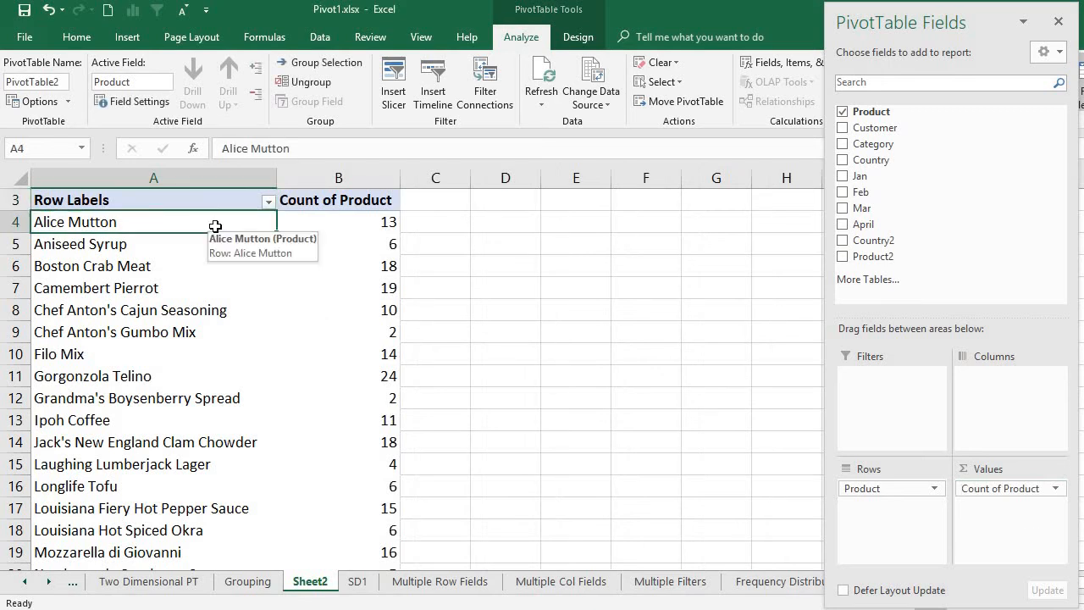
click(318, 225)
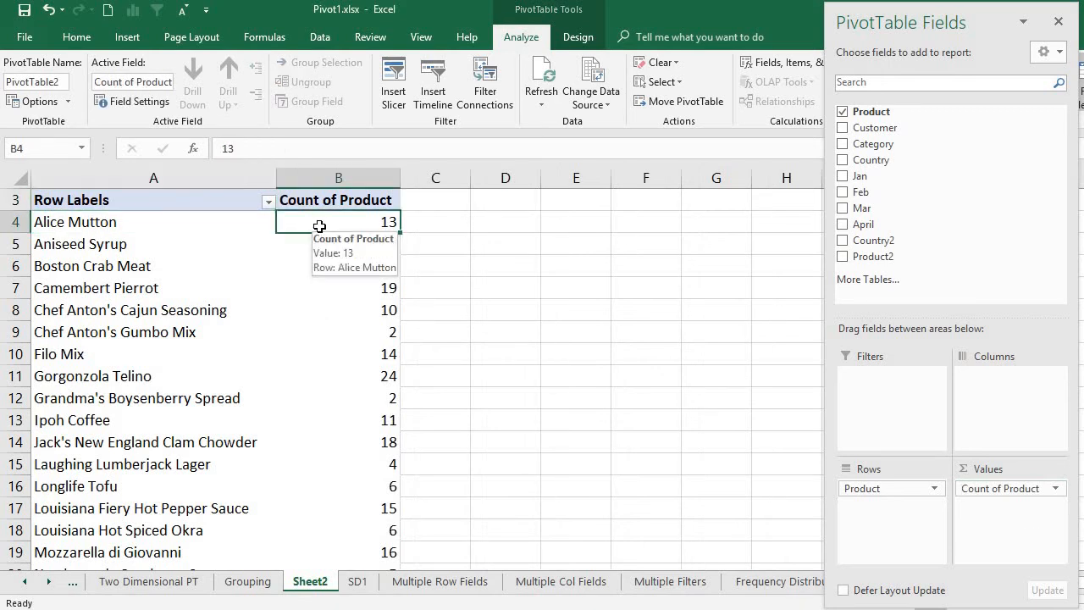
click(201, 195)
click(311, 228)
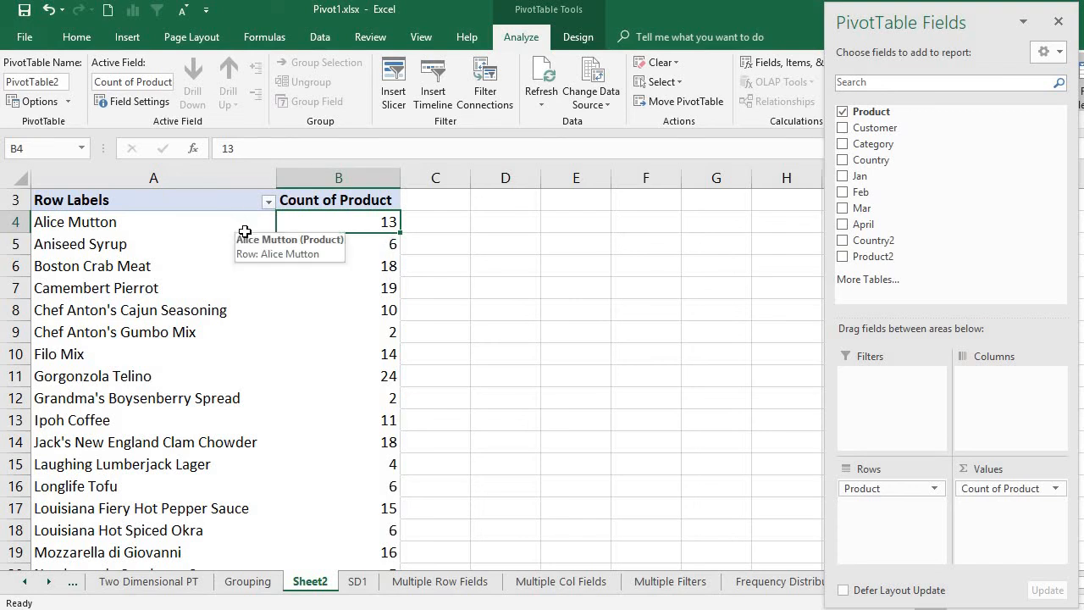
Rename the PivotTable's Row Labels header in A3 as PRODUCTS.
click(221, 214)
click(219, 200)
double_click(218, 200)
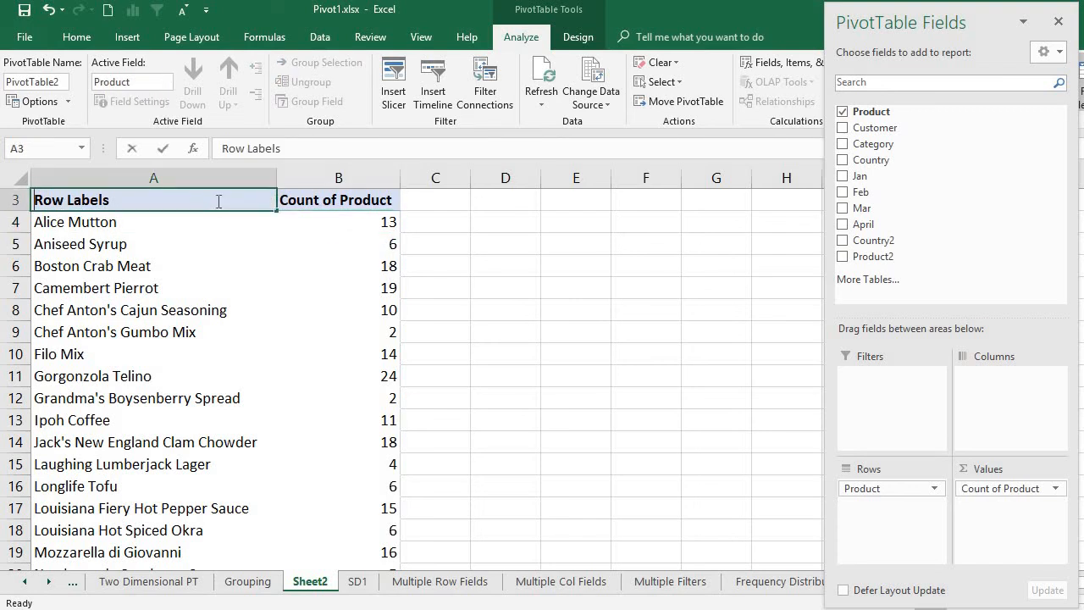
drag(218, 200, 3, 190)
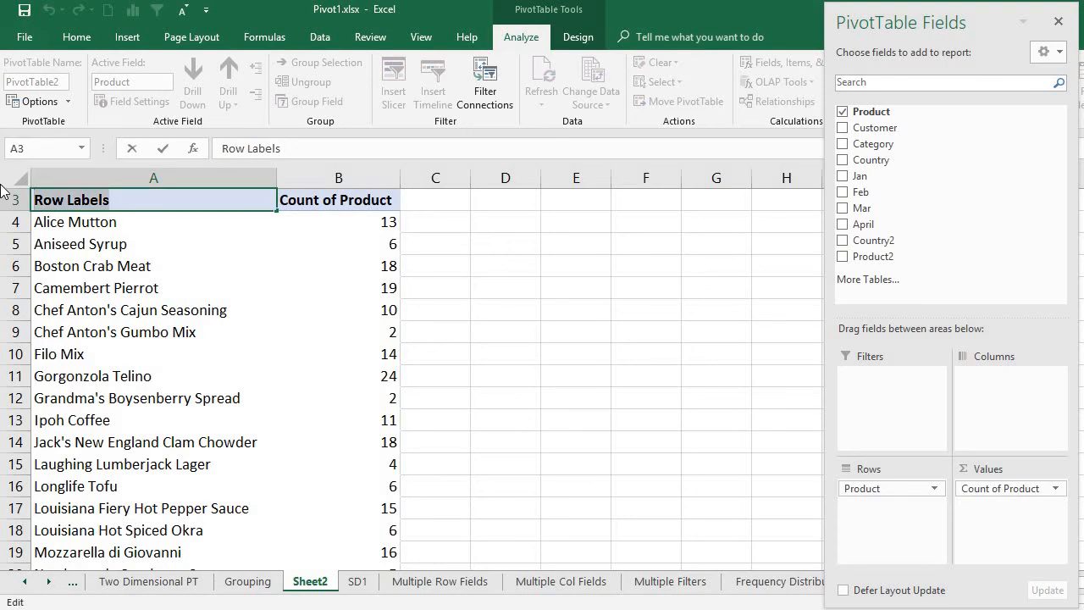
text(pr)
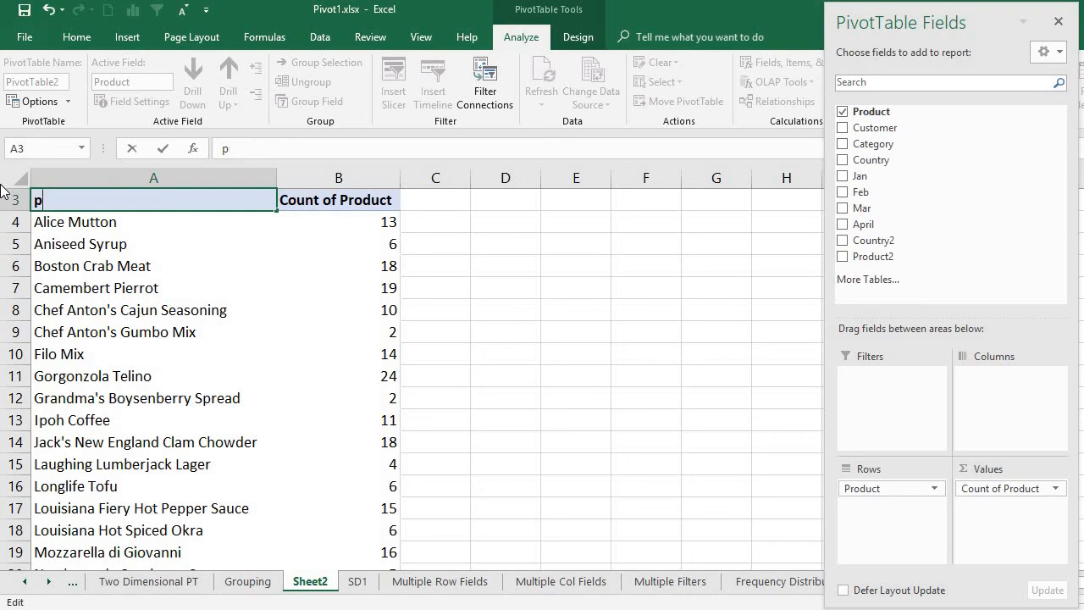
key(BackSpace)
text(proDUCT)
key(BackSpace)
key(BackSpace)
key(BackSpace)
key(BackSpace)
key(BackSpace)
key(BackSpace)
key(BackSpace)
text(PRODUCTS)
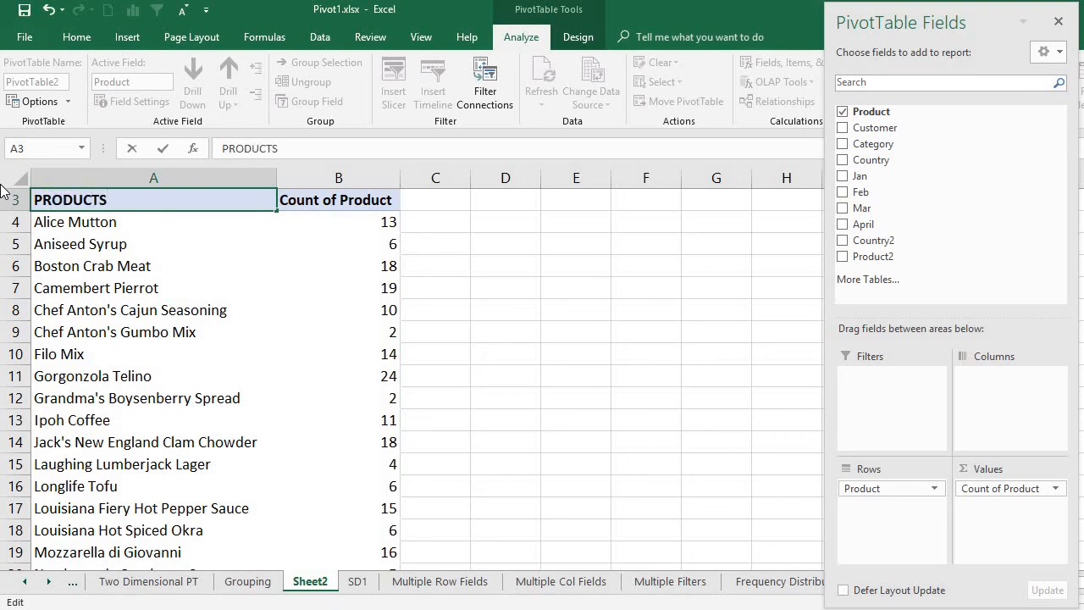
click(143, 235)
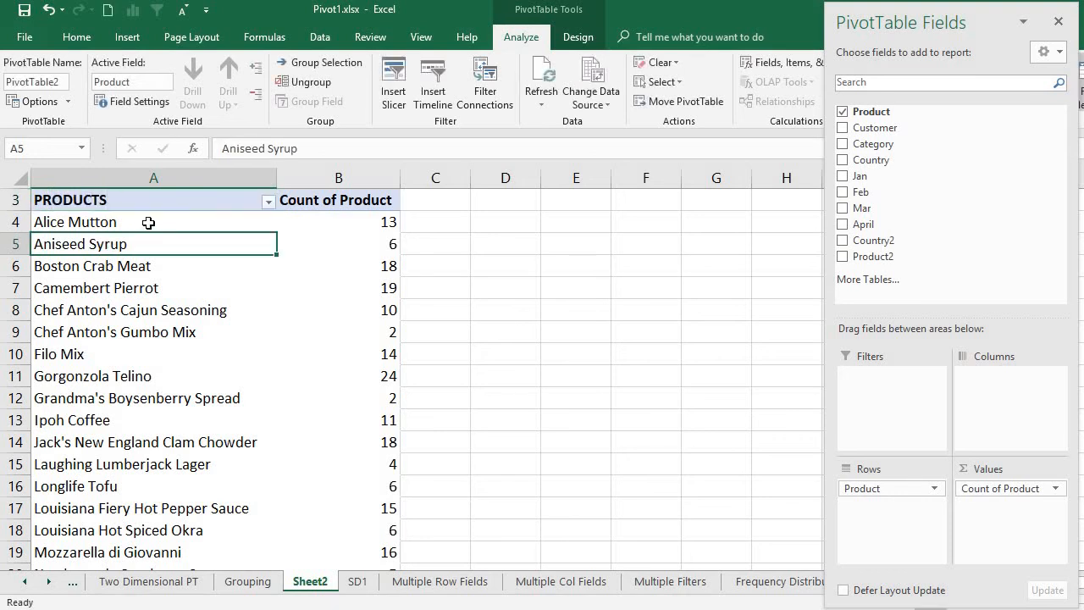
Add the Customer field to the PivotTable's Rows below Product so customers are nested under each product.
click(149, 221)
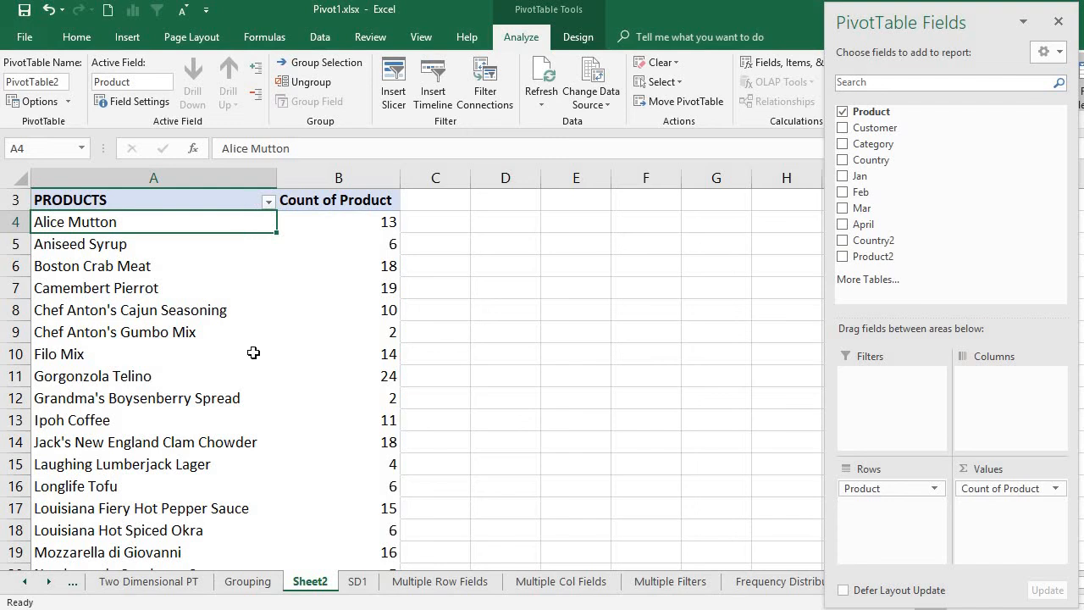
click(364, 220)
click(245, 220)
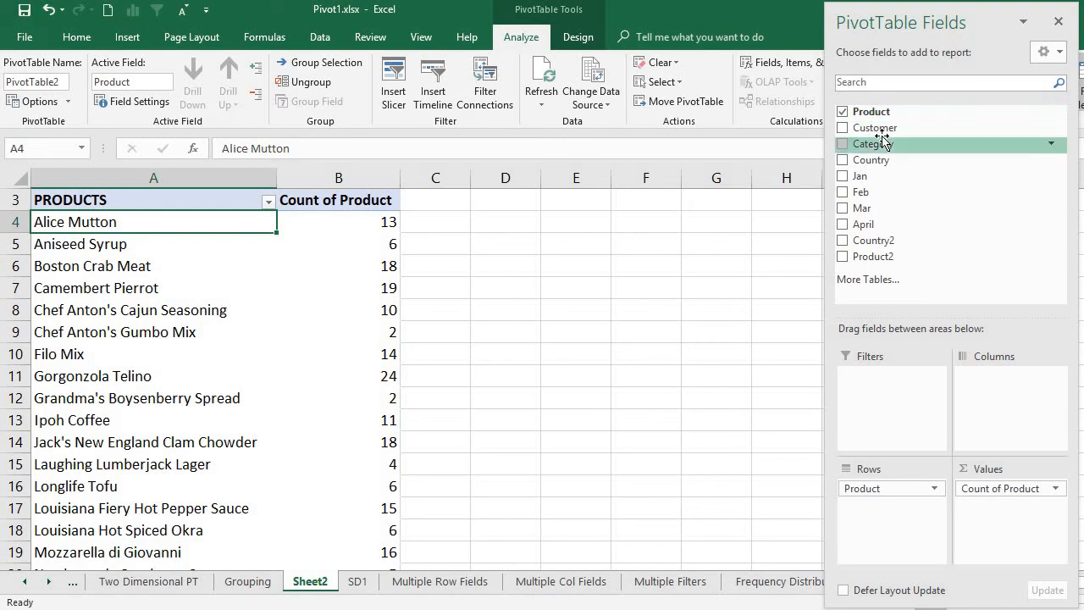
drag(874, 137, 890, 542)
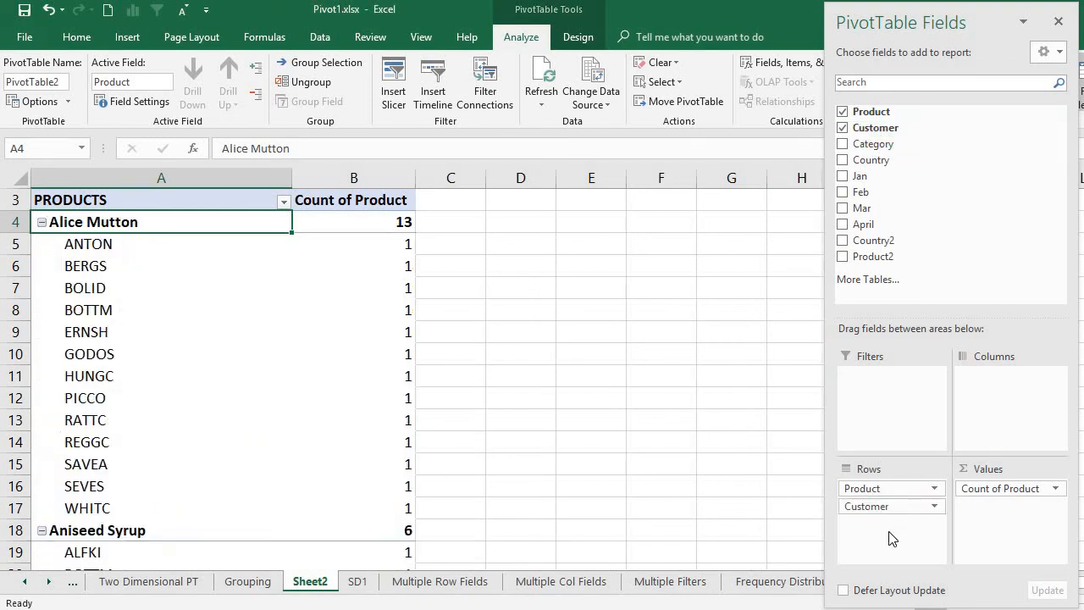
click(168, 243)
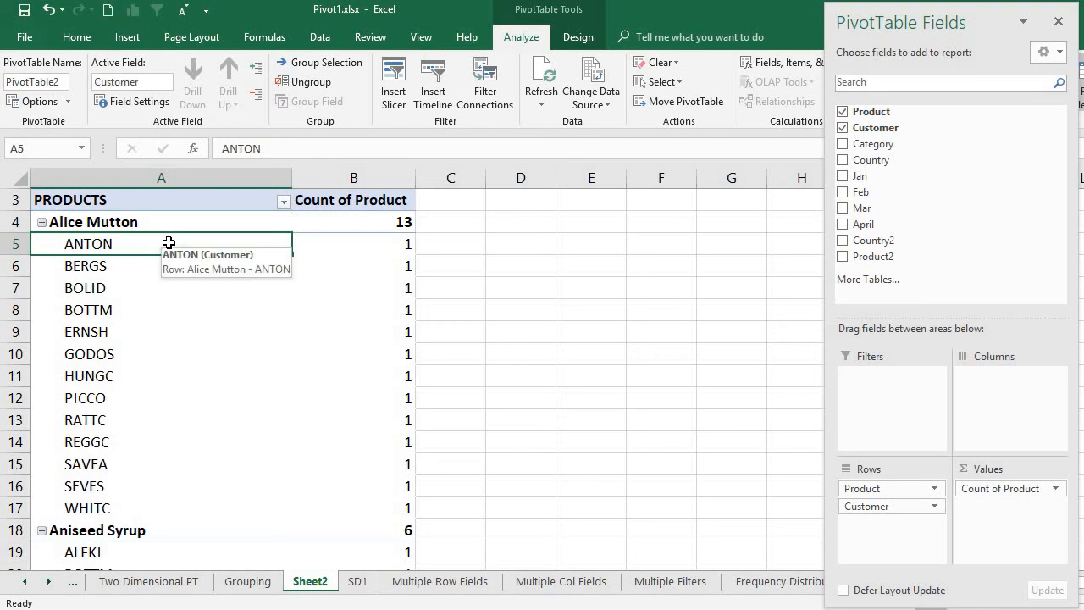
Collapse the customer details under Alice Mutton, Aniseed Syrup, Boston Crab Meat and Camembert Pierrot.
click(41, 222)
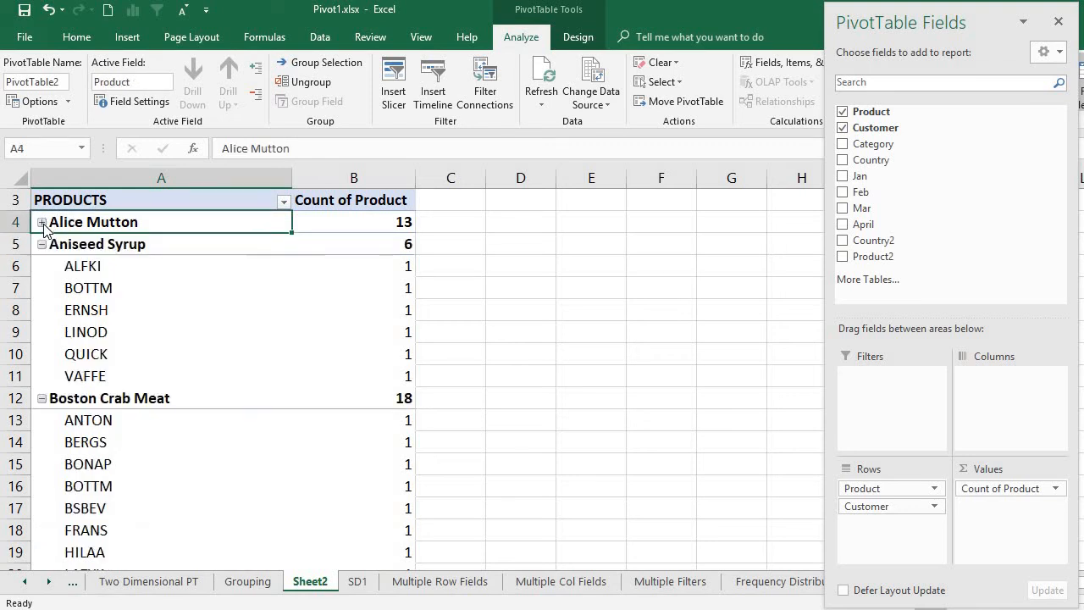
click(42, 244)
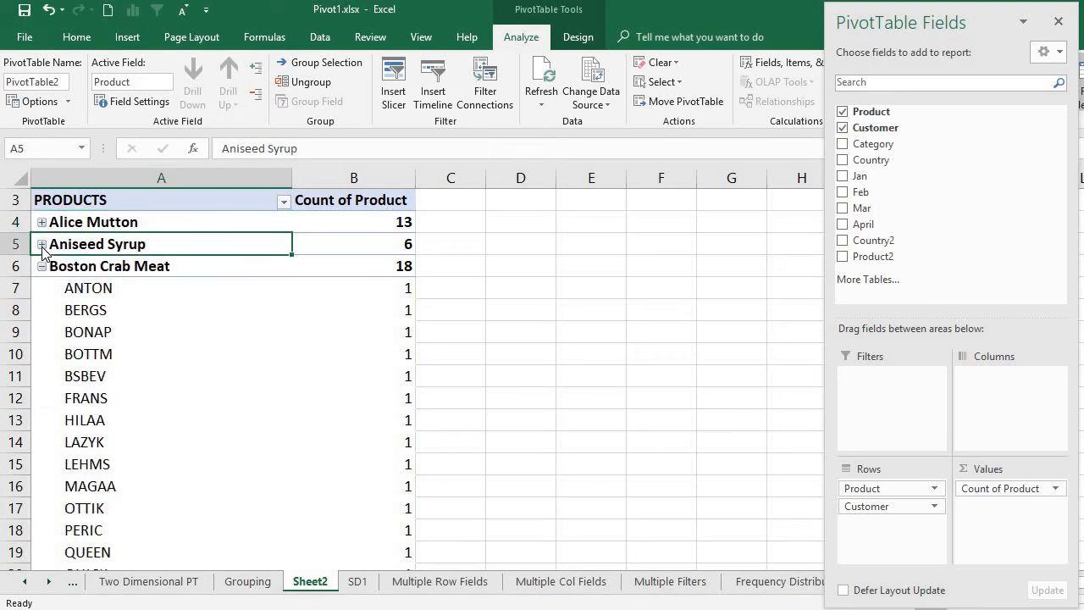
click(41, 266)
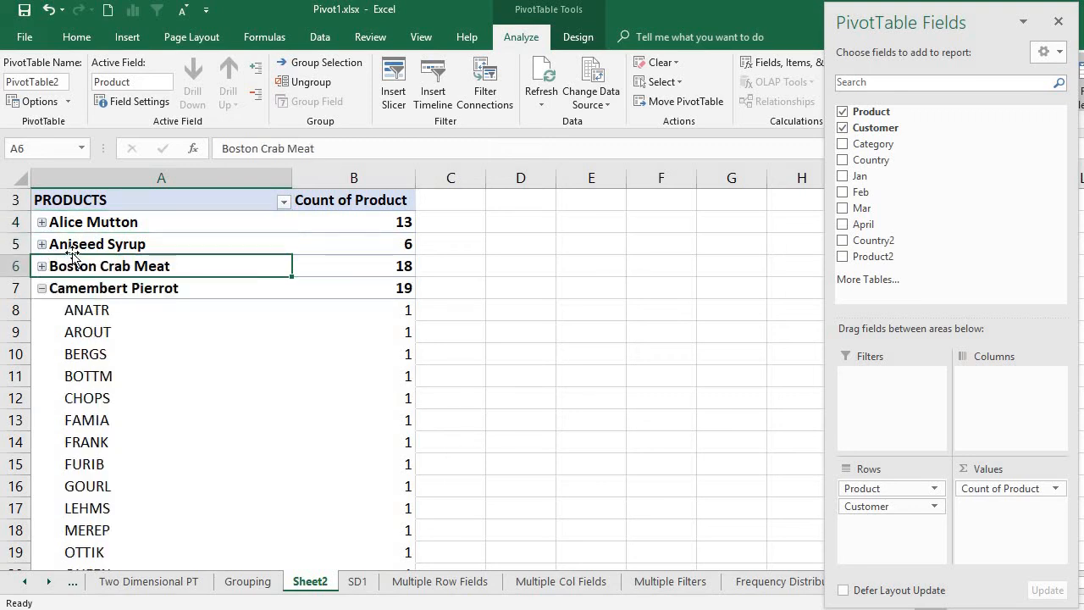
right_click(105, 227)
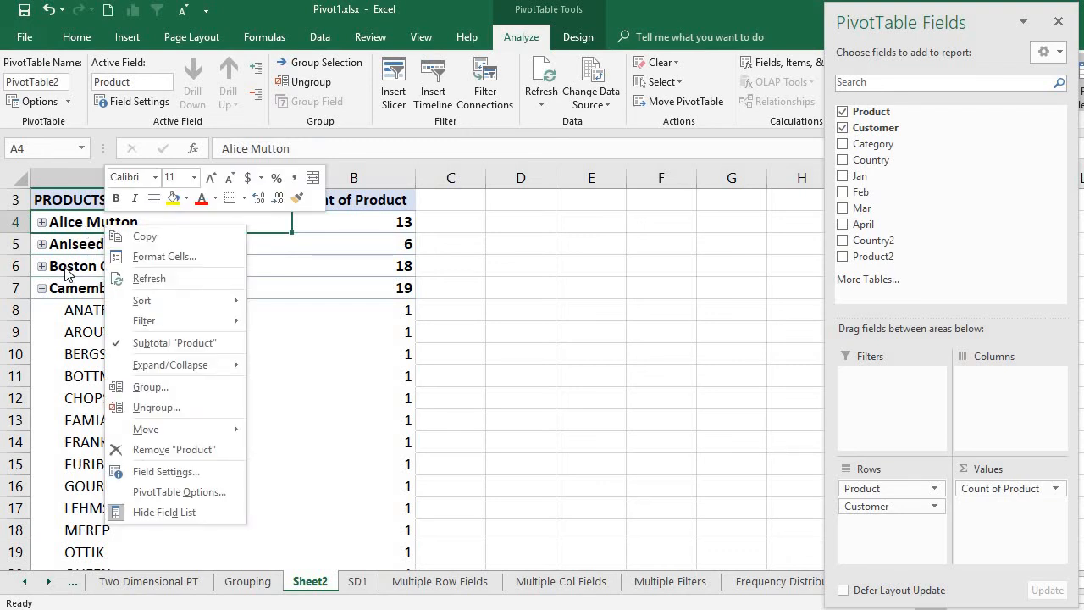
click(43, 296)
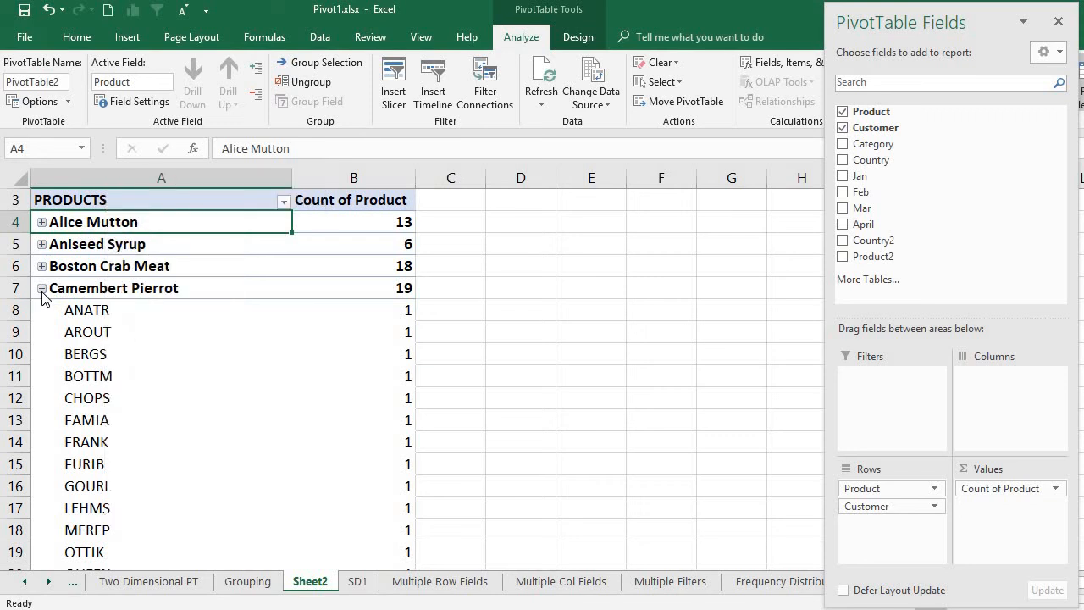
click(42, 292)
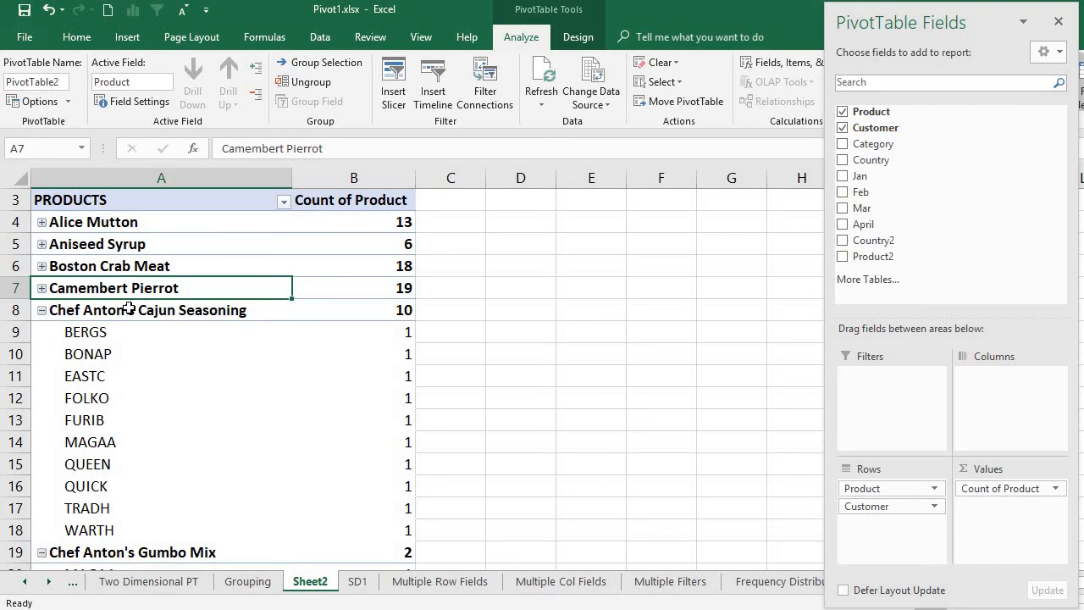
Expand the Alice Mutton group and select the customer cells listed beneath it, from A5 to A16.
click(42, 222)
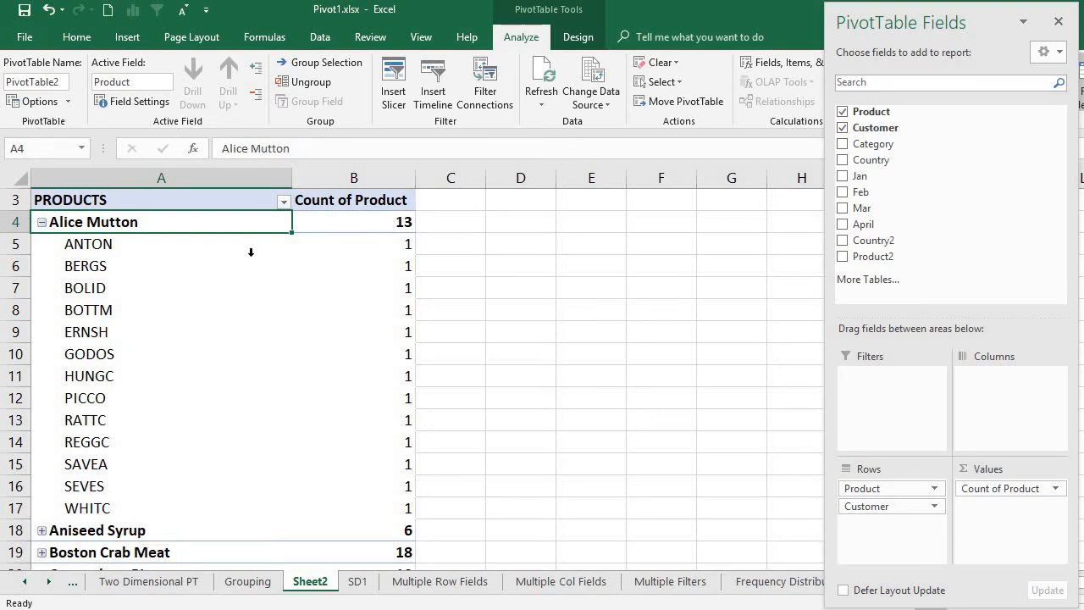
drag(178, 242, 170, 489)
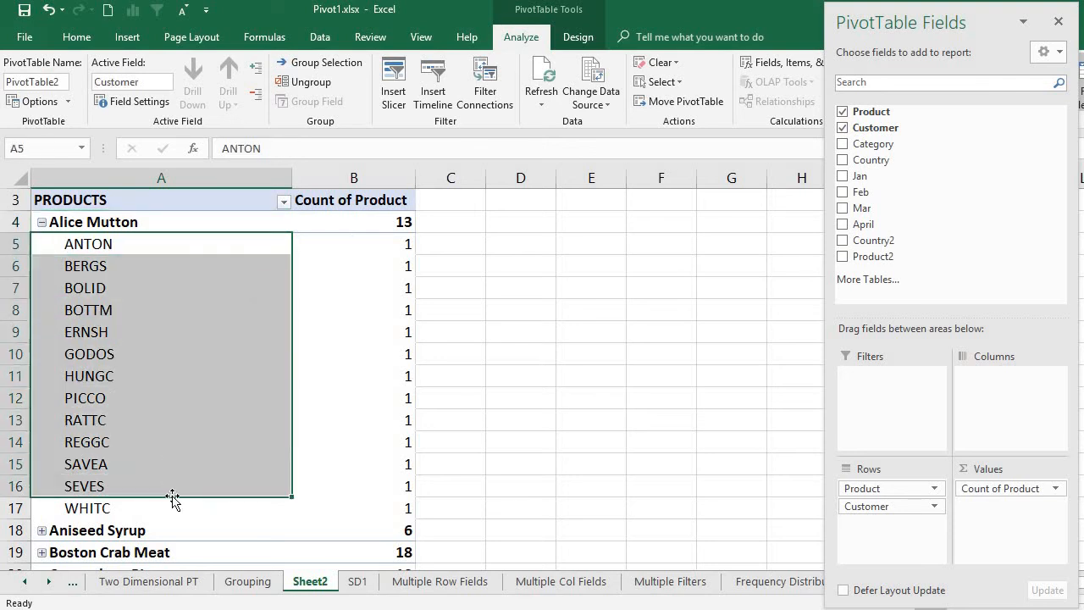
Collapse the entire Product field so only the product rows show in the PivotTable.
click(153, 221)
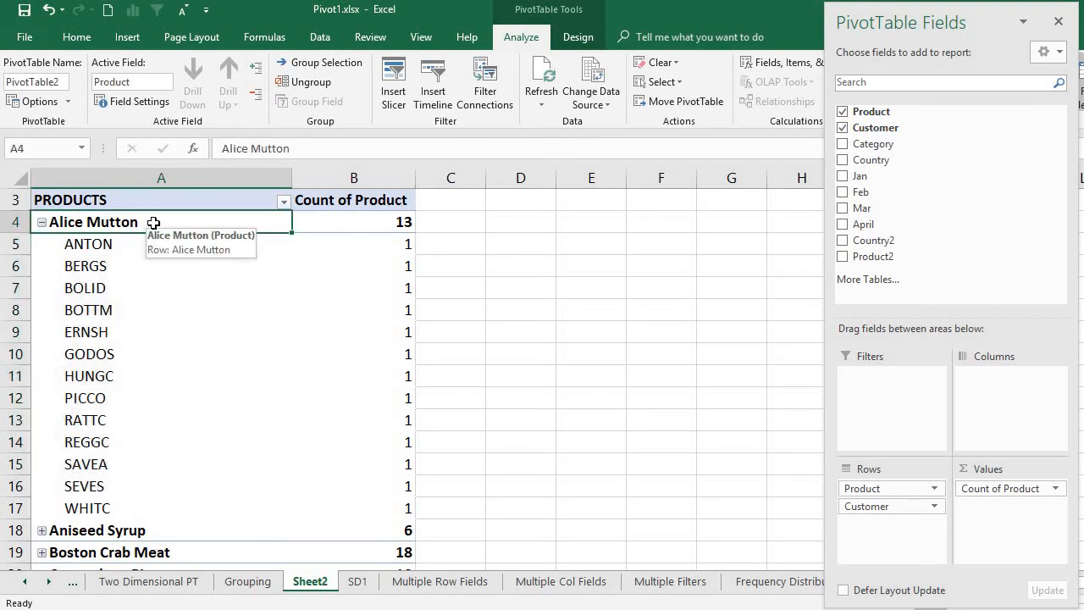
right_click(58, 227)
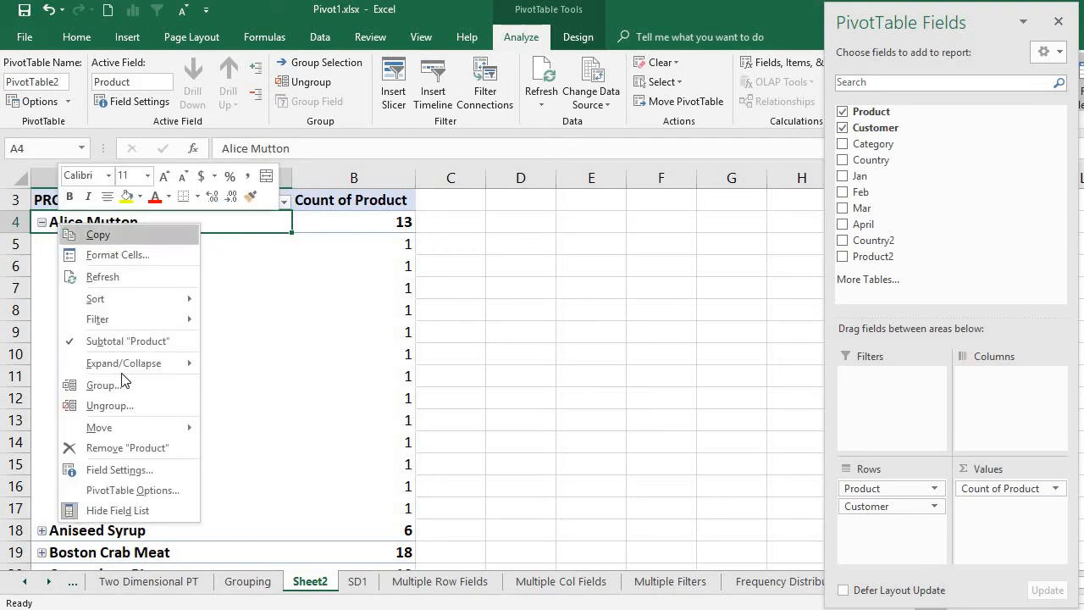
mouse_move(142, 369)
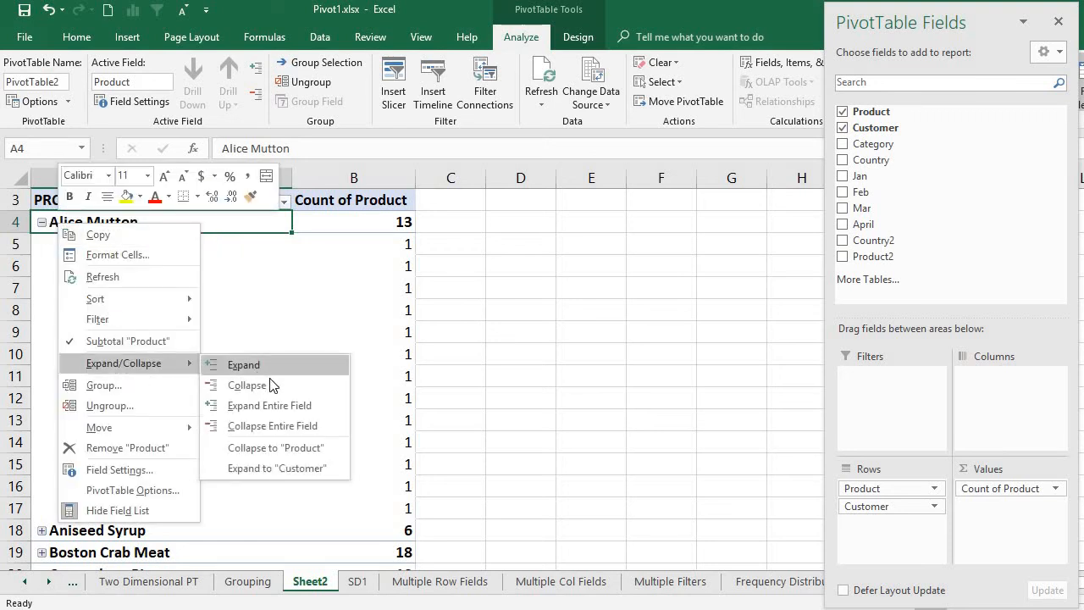
click(284, 426)
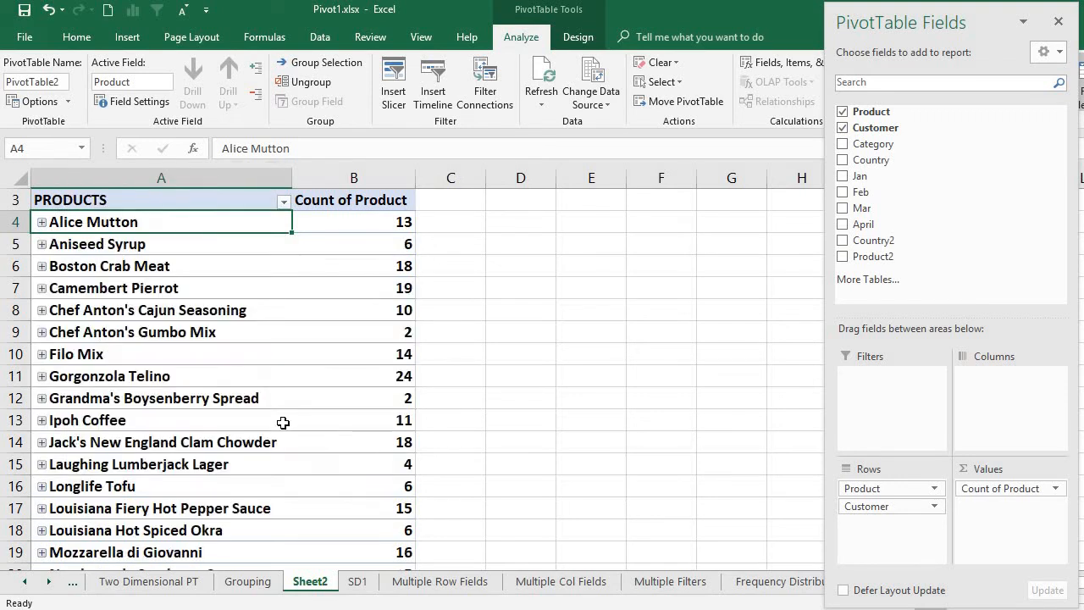
Examine the product rows and Alice Mutton's count, expanding its group to check the count for its first customer.
click(144, 266)
click(153, 398)
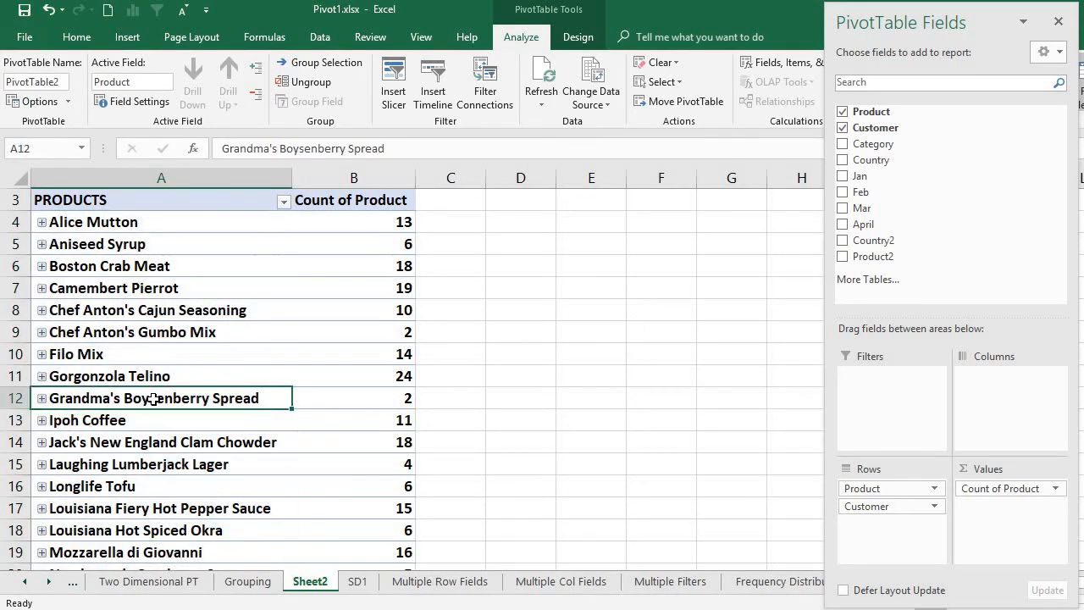
click(160, 269)
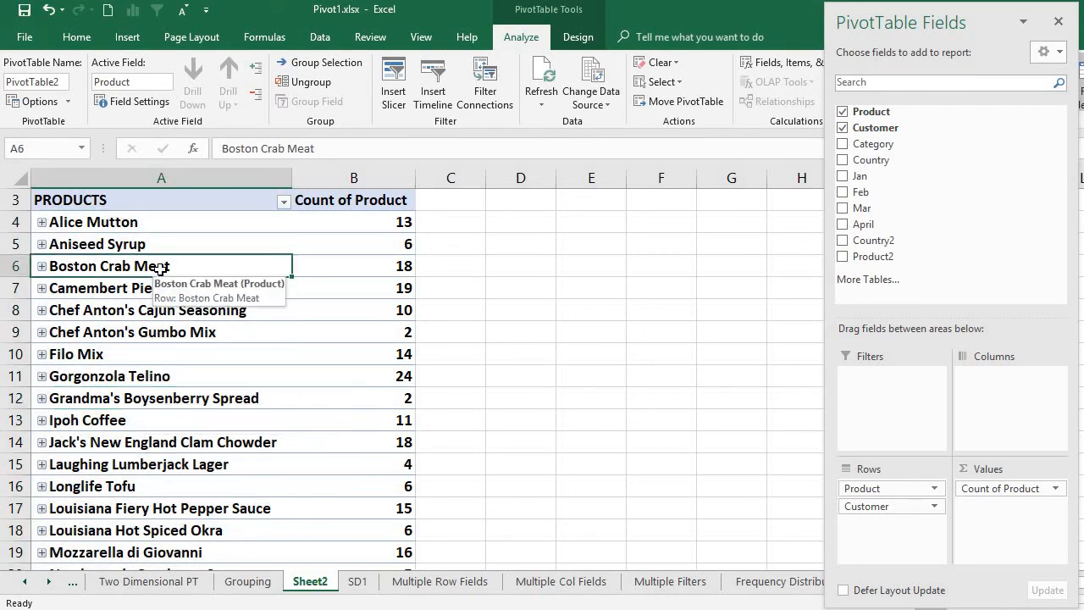
click(160, 222)
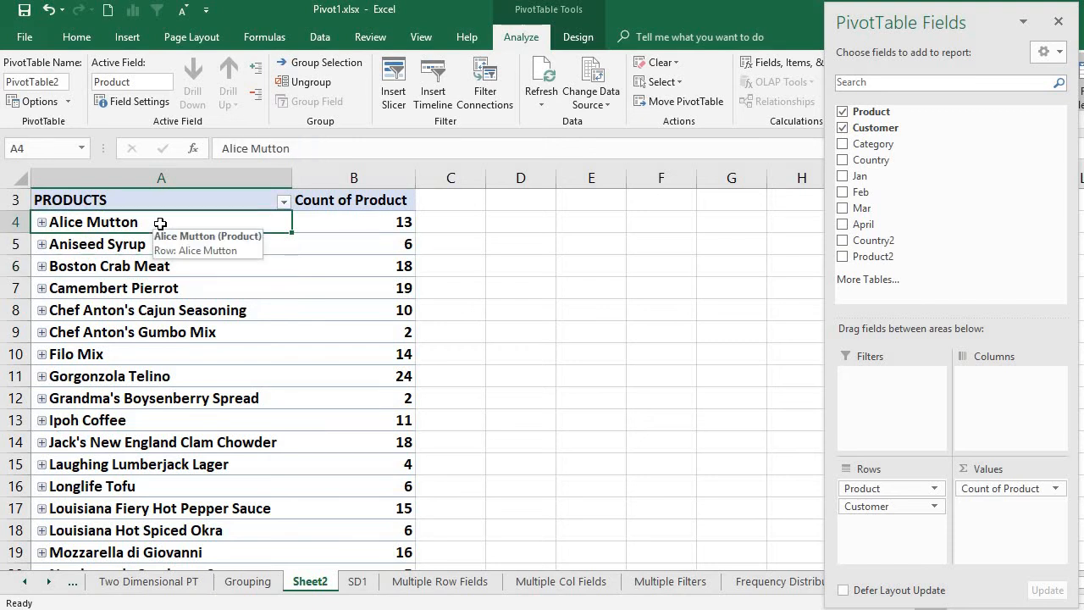
click(391, 220)
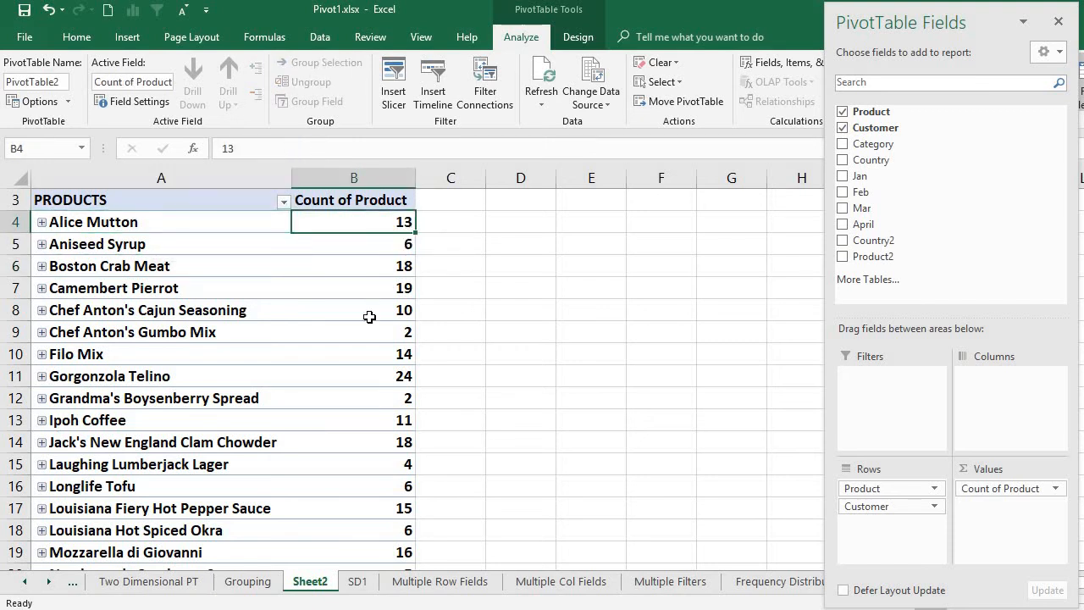
click(42, 225)
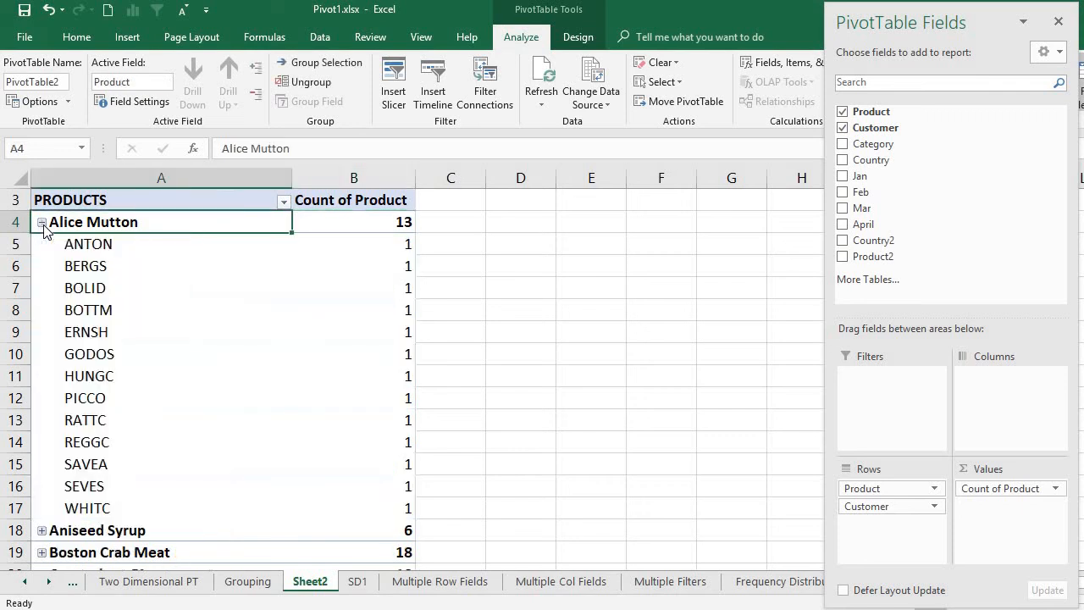
click(104, 243)
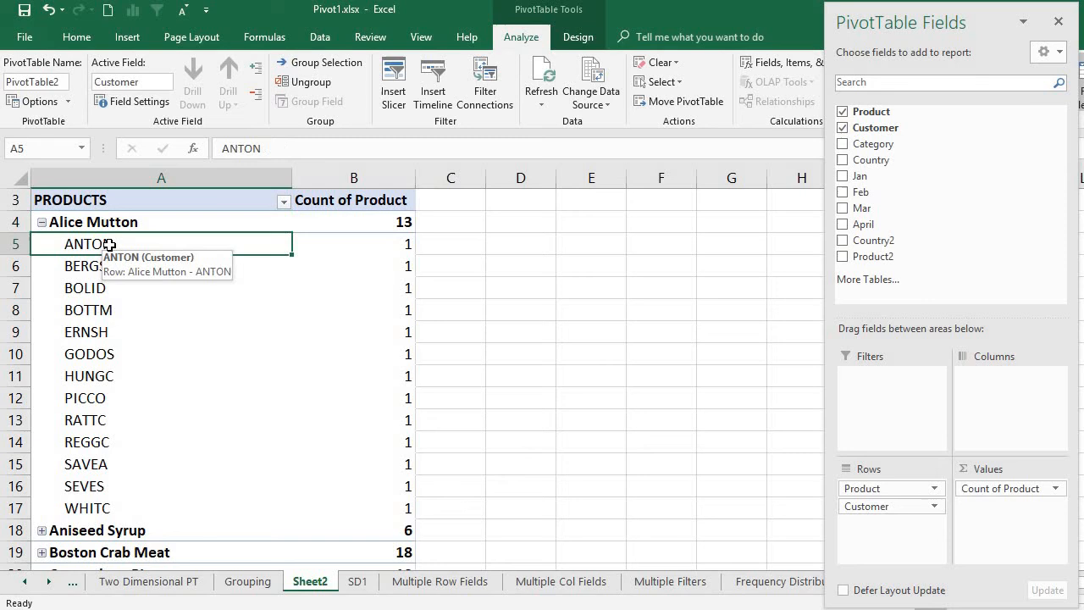
click(356, 243)
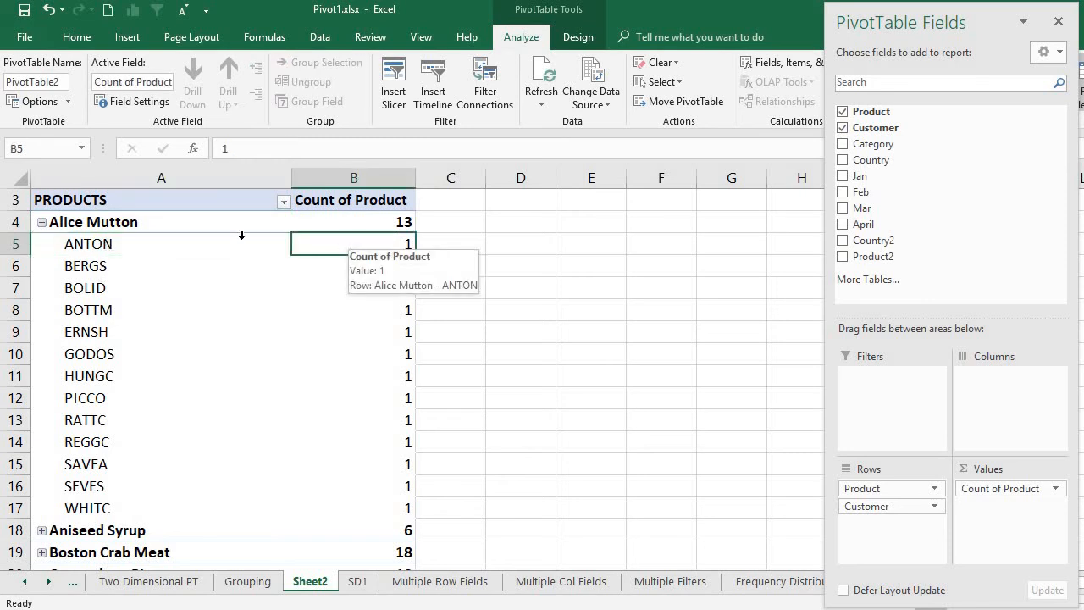
click(172, 225)
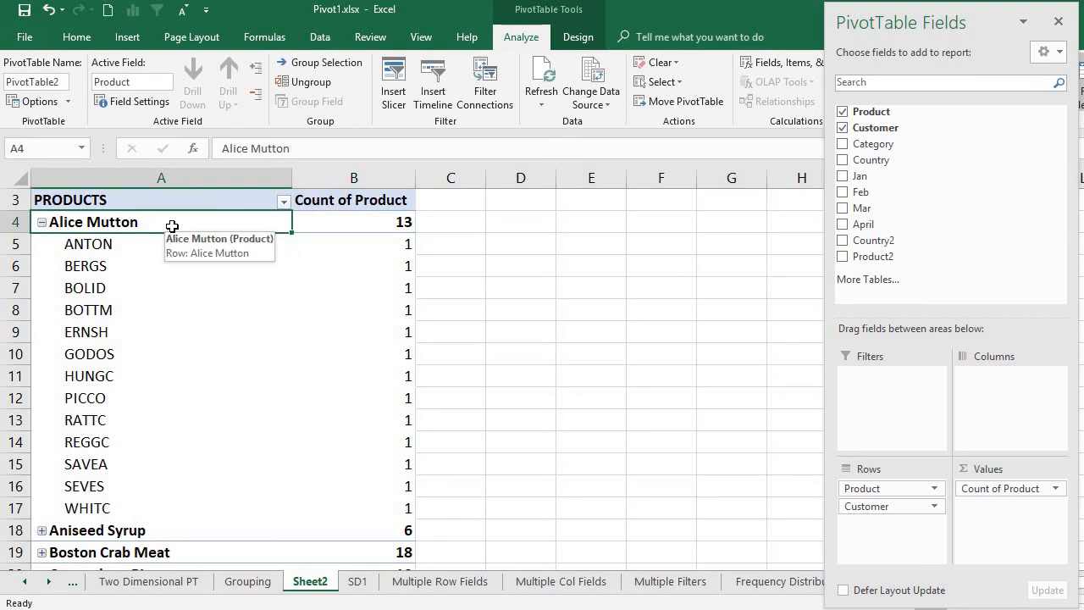
click(172, 244)
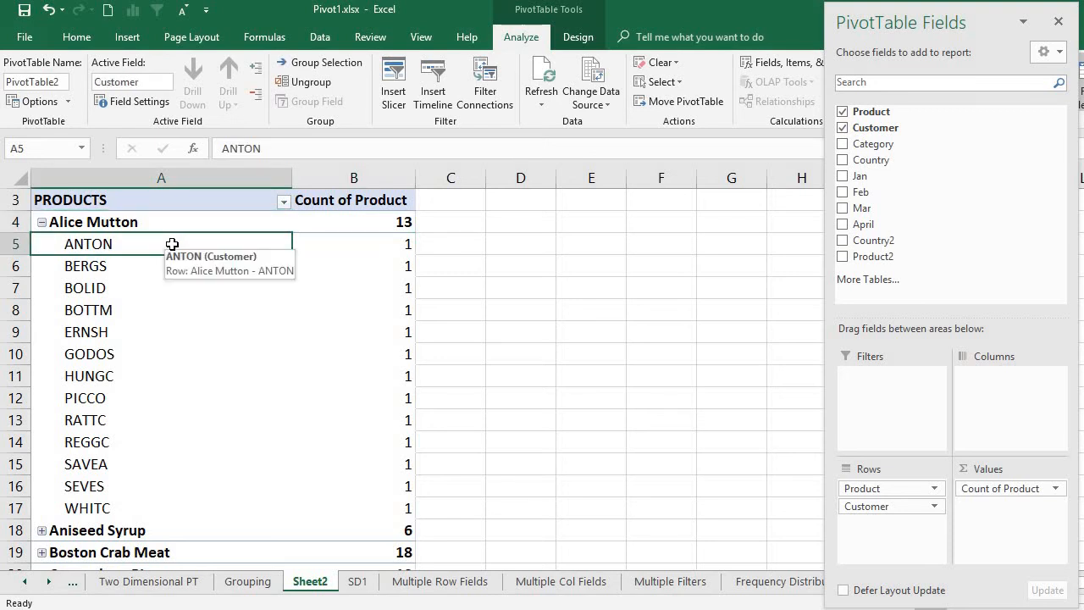
click(378, 245)
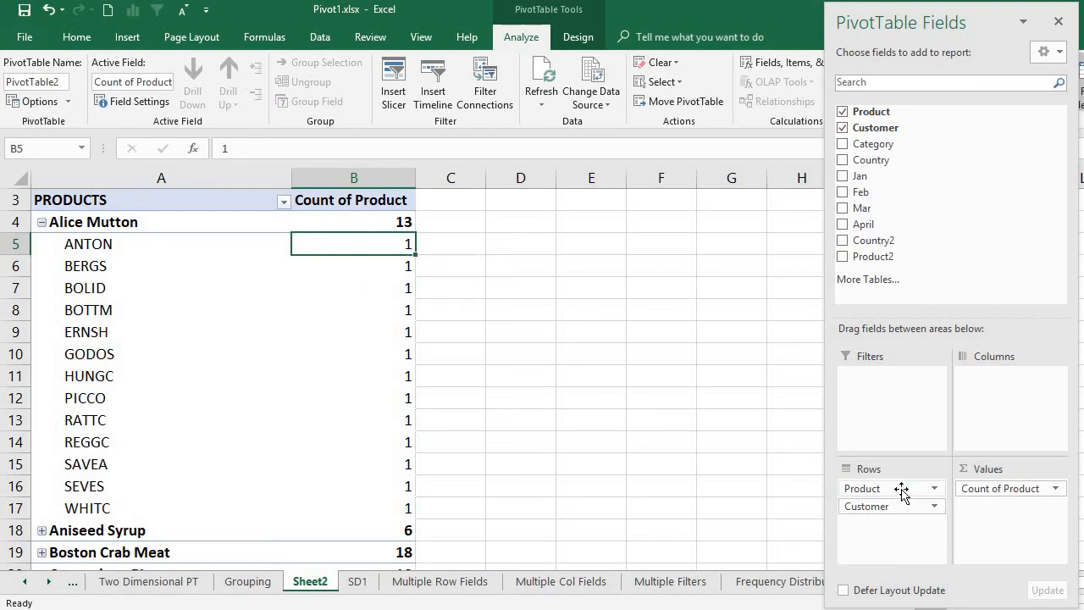
Move Product below Customer in the PivotTable's Rows so products are nested under each customer.
drag(901, 488, 902, 540)
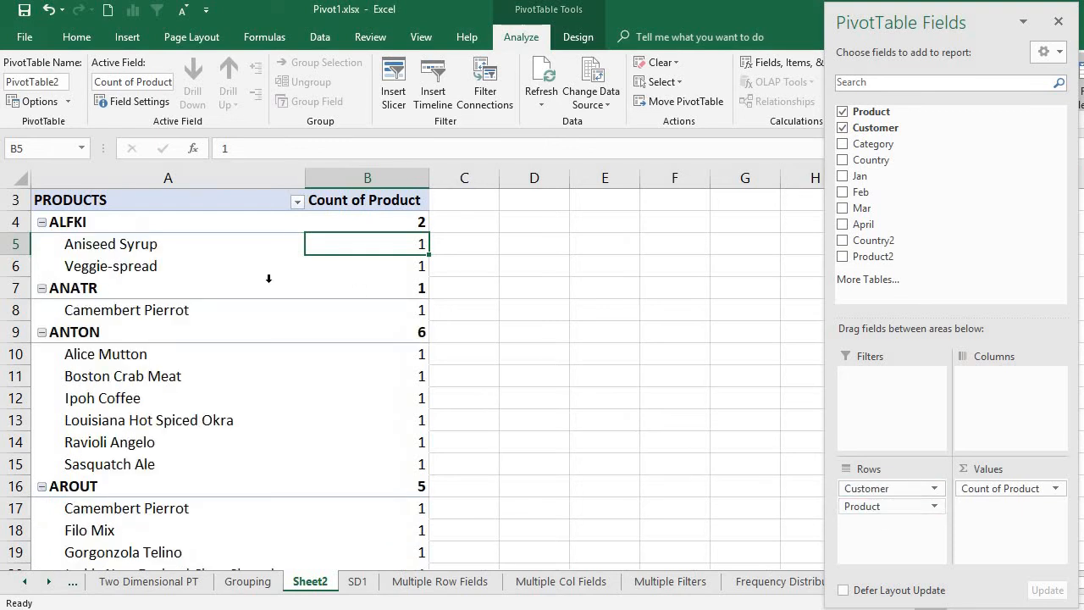
click(47, 222)
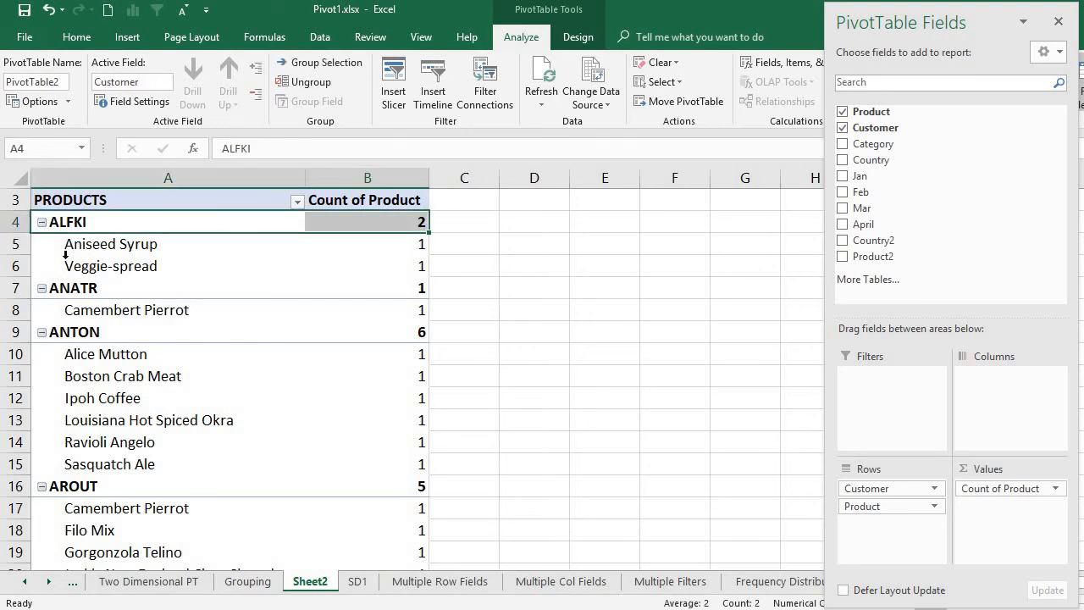
click(96, 246)
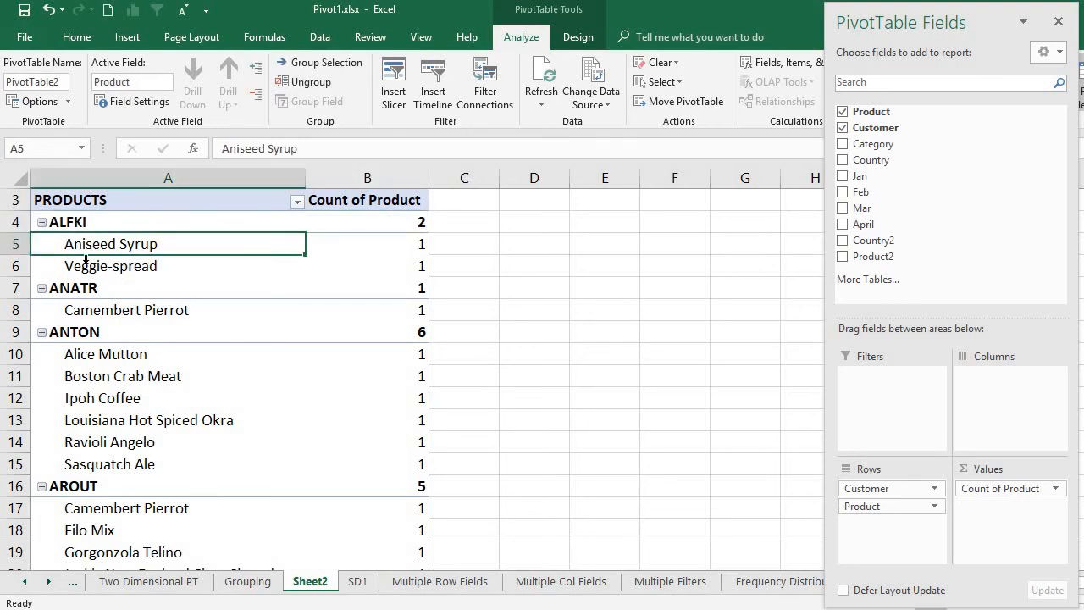
Collapse the entire Customer field to hide the products listed under each customer.
right_click(85, 222)
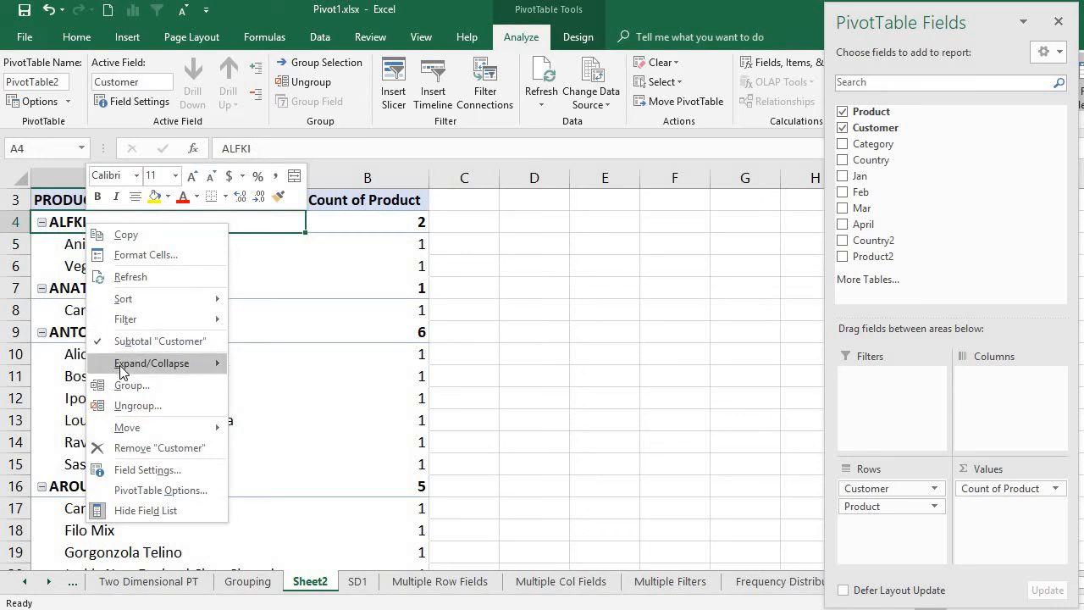
mouse_move(122, 373)
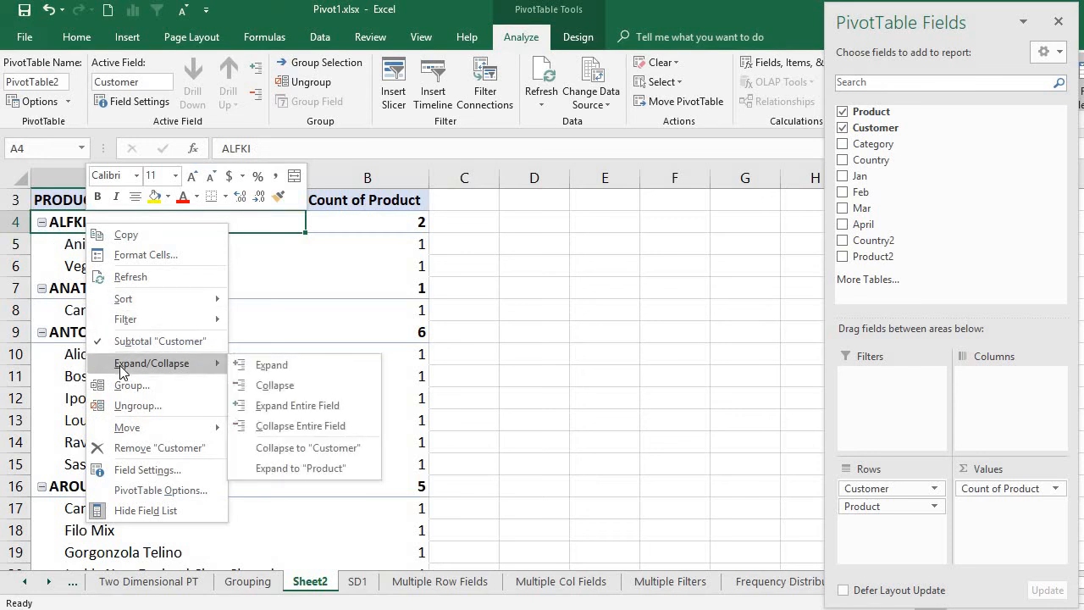
click(297, 428)
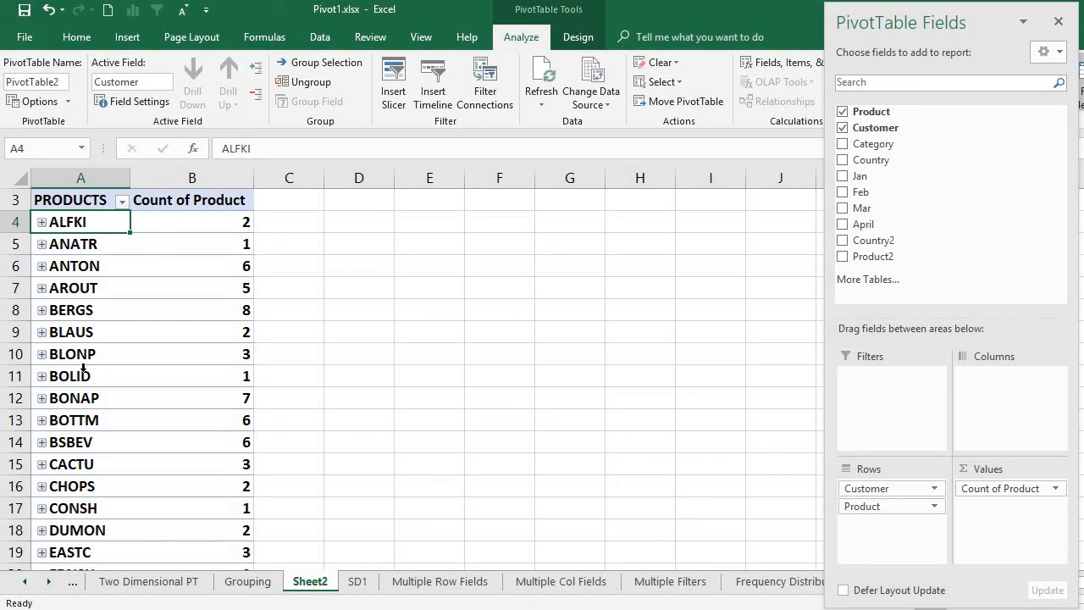
Rename the PivotTable's row header in A3 as CUSTOMERS.
click(109, 200)
double_click(109, 200)
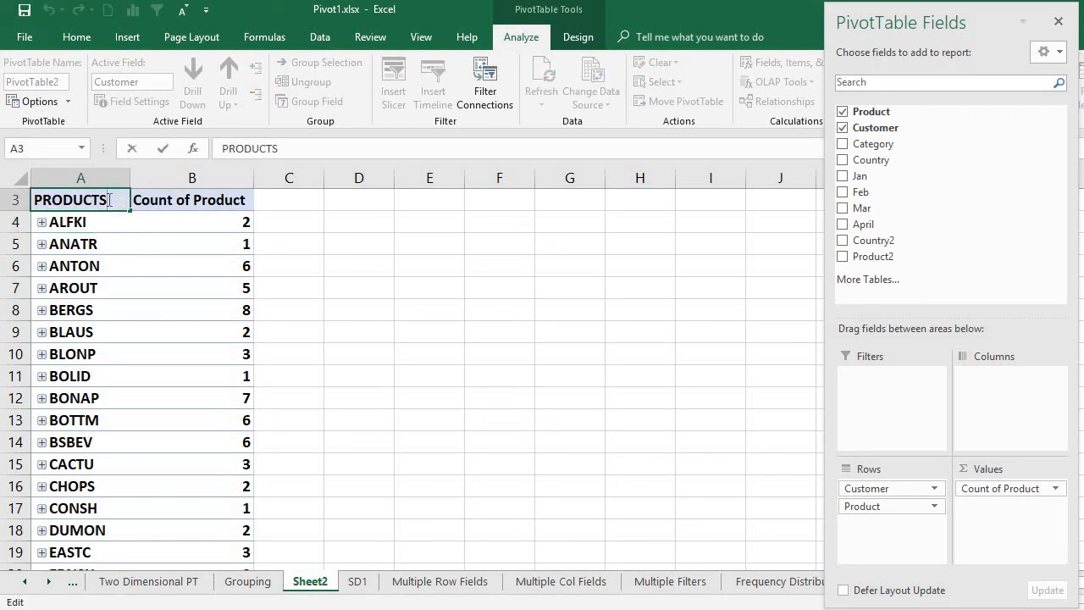
key(BackSpace)
key(BackSpace)
key(BackSpace)
key(BackSpace)
key(BackSpace)
key(BackSpace)
key(BackSpace)
key(BackSpace)
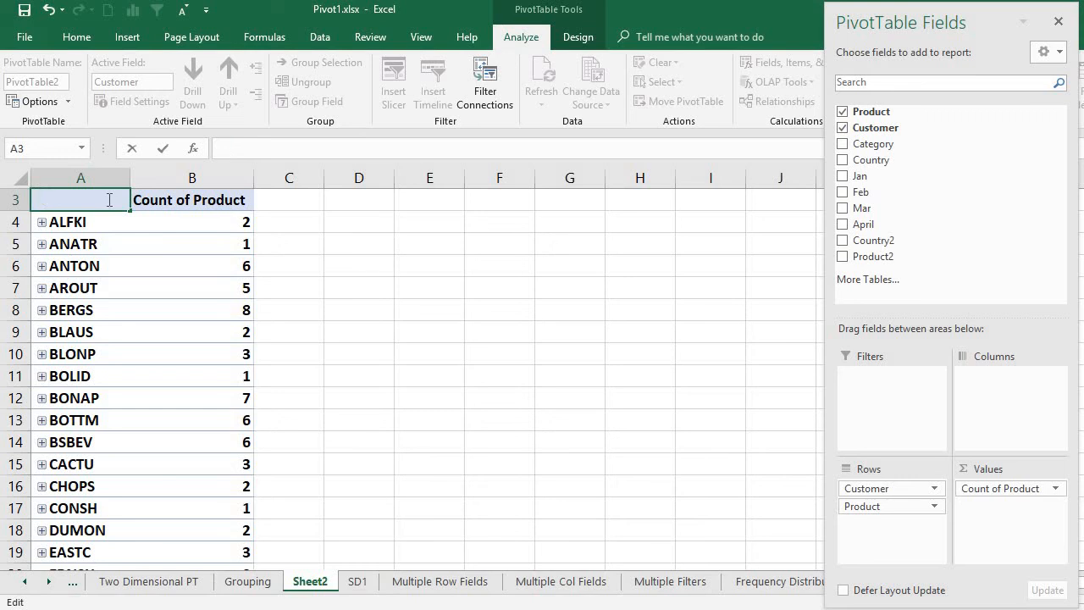
text(CUSTOMERS)
click(105, 234)
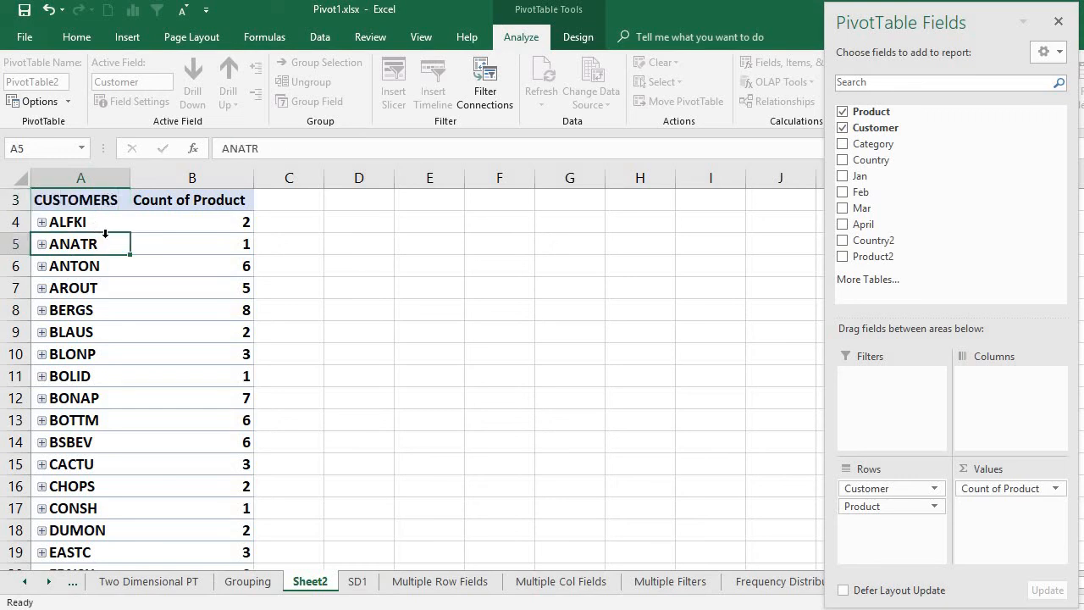
click(123, 202)
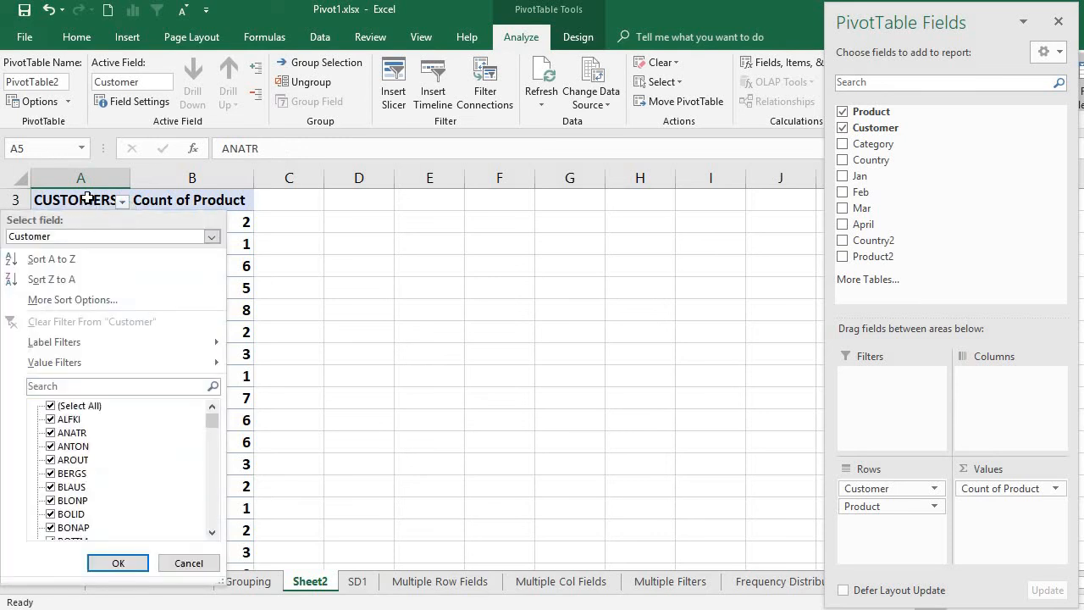
key(Escape)
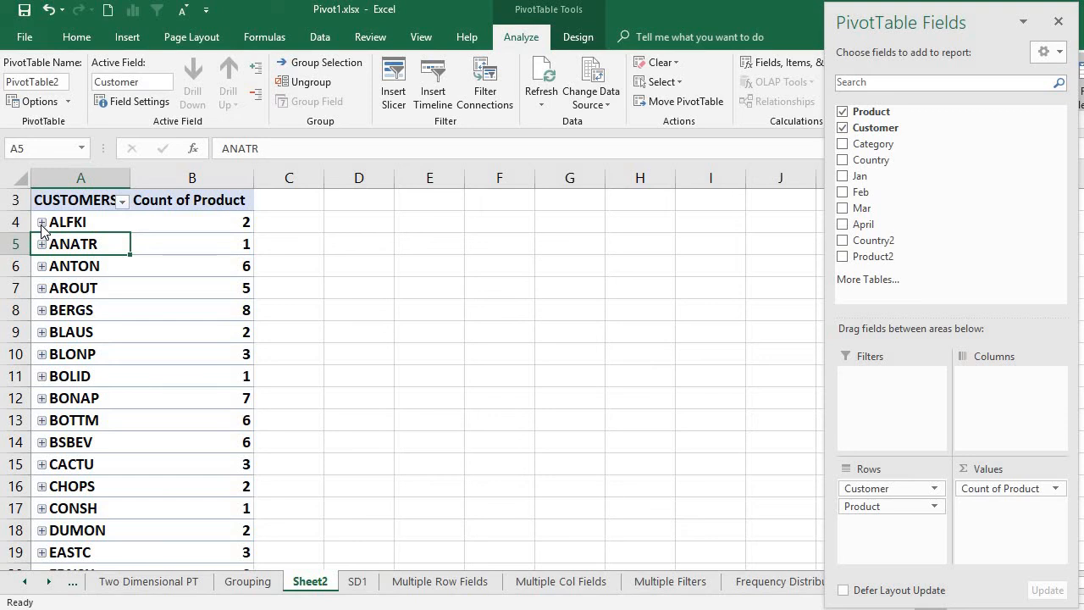
Expand the first customer's group in row 4 and examine its products, Aniseed Syrup and Veggie-spread, with their counts.
click(41, 222)
click(130, 238)
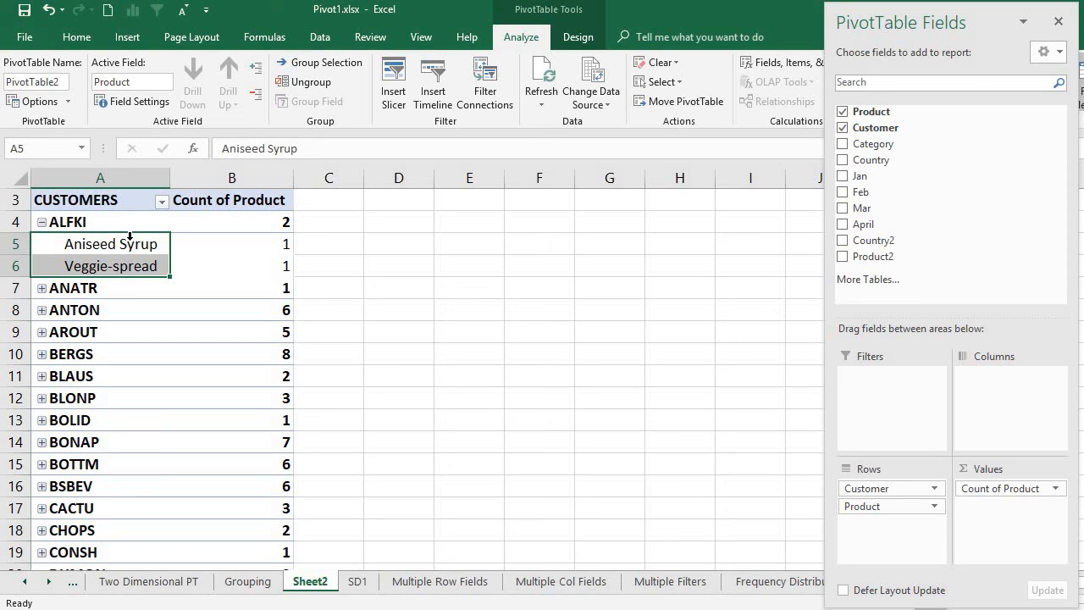
click(72, 222)
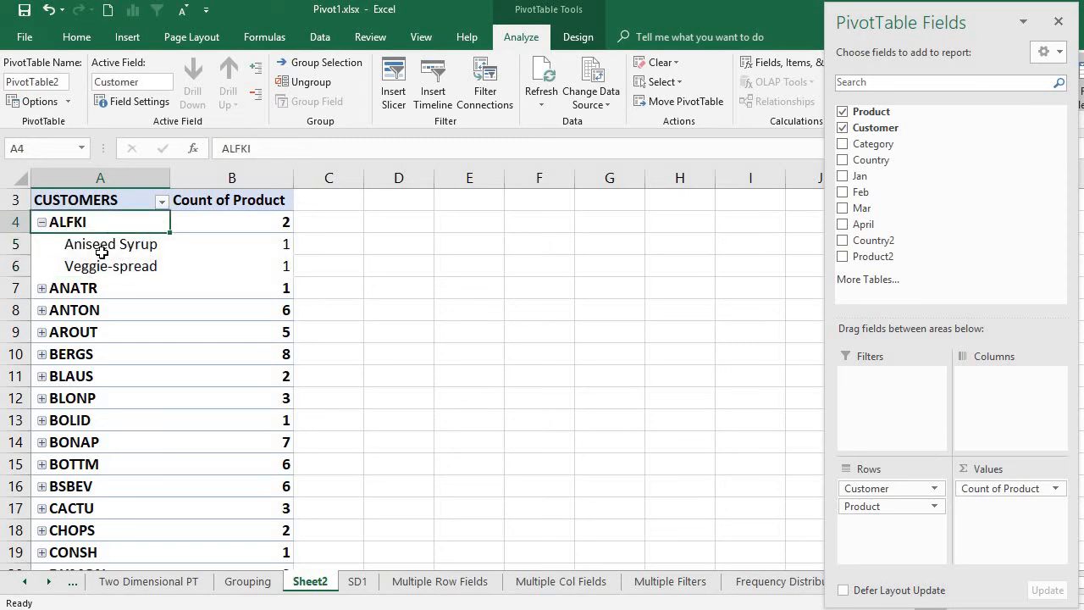
click(101, 249)
click(107, 265)
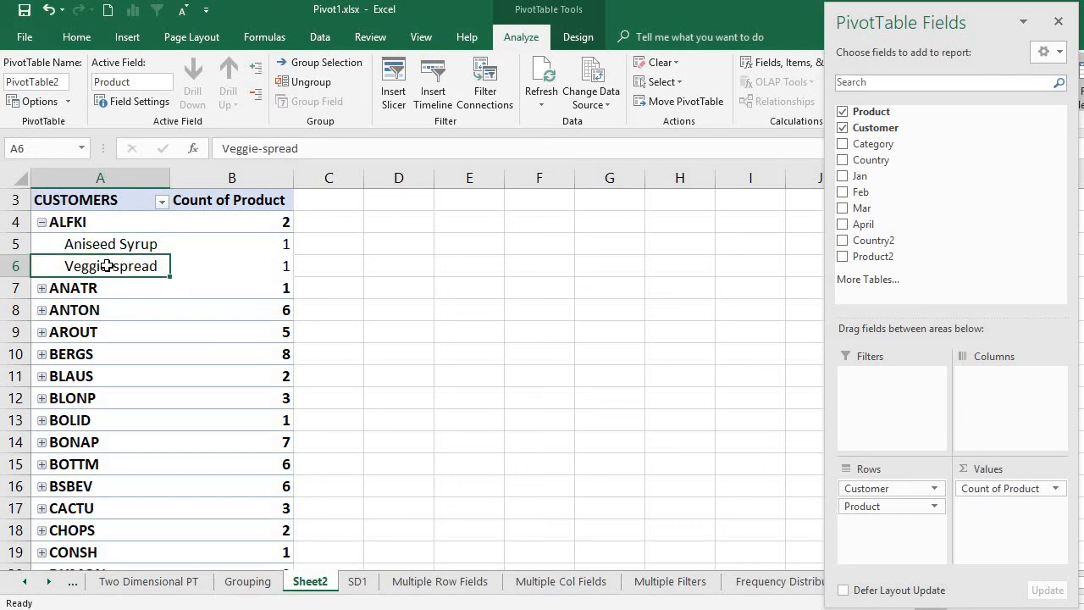
click(283, 216)
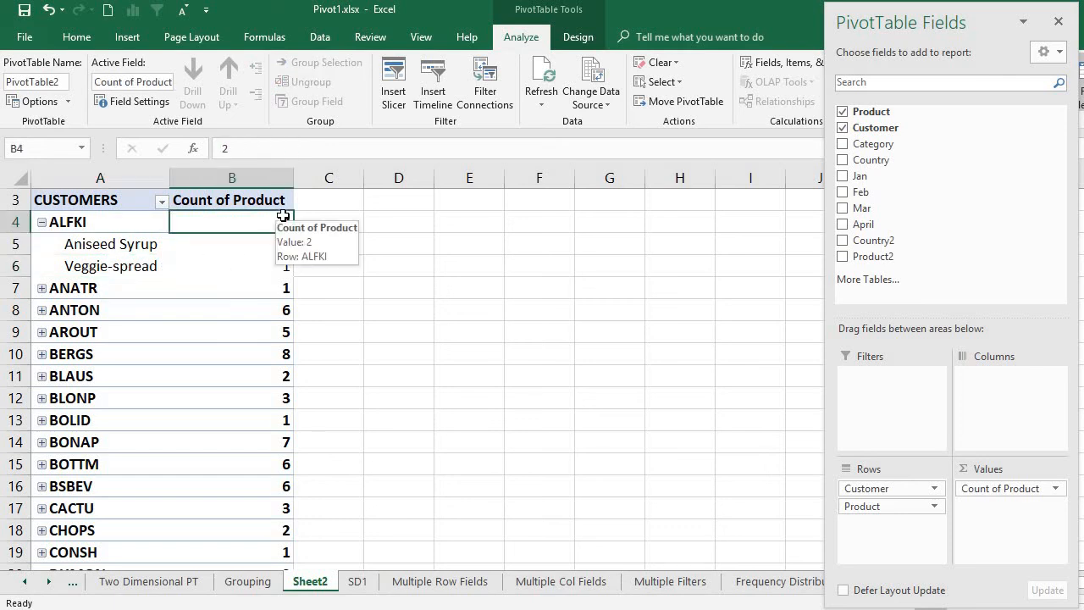
click(140, 247)
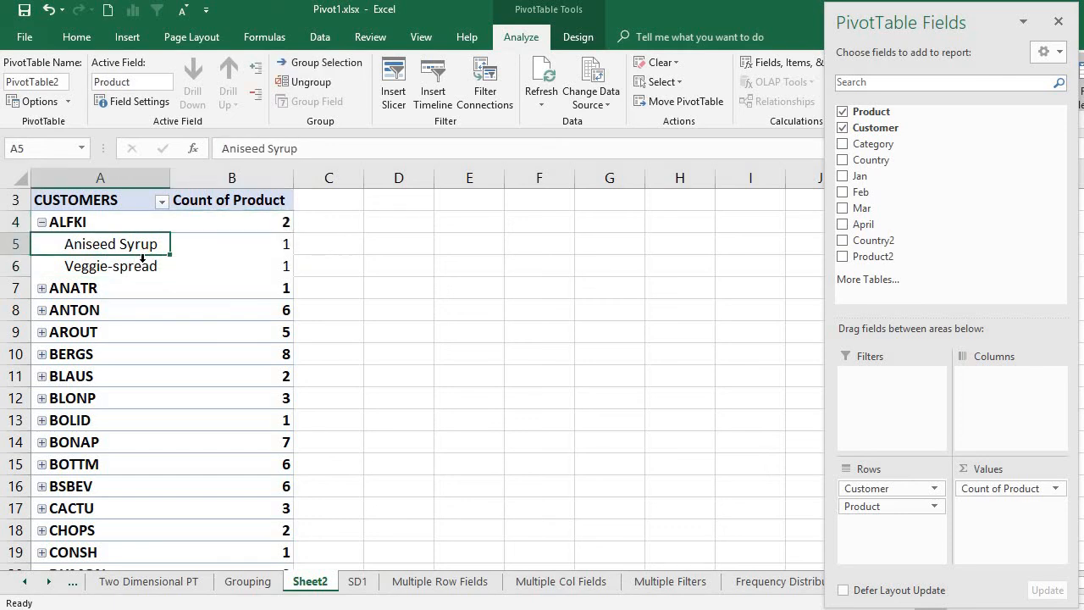
ctrl+click(142, 257)
click(276, 243)
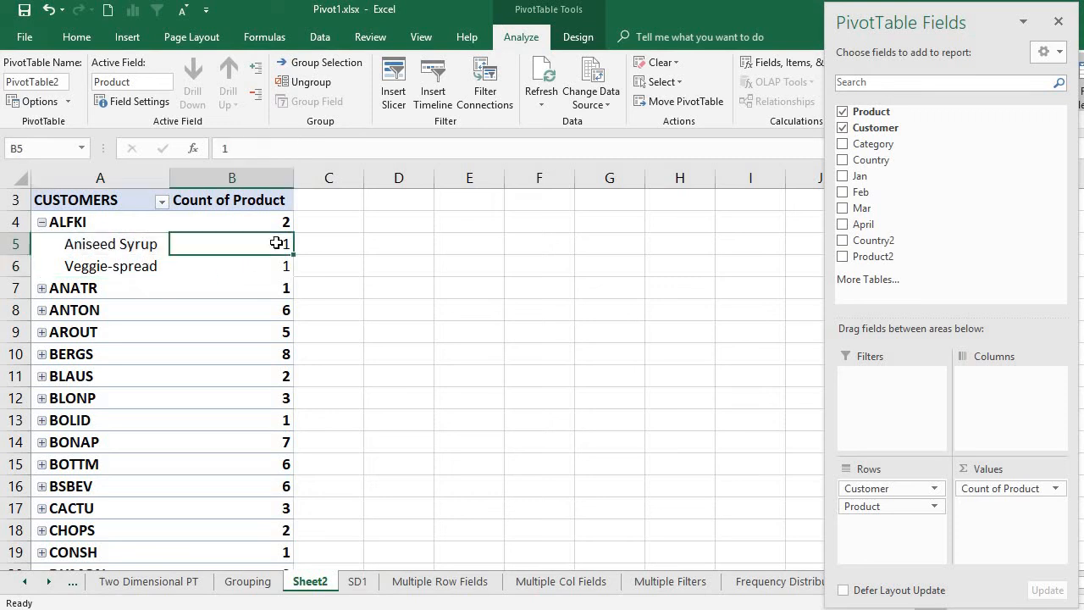
click(277, 265)
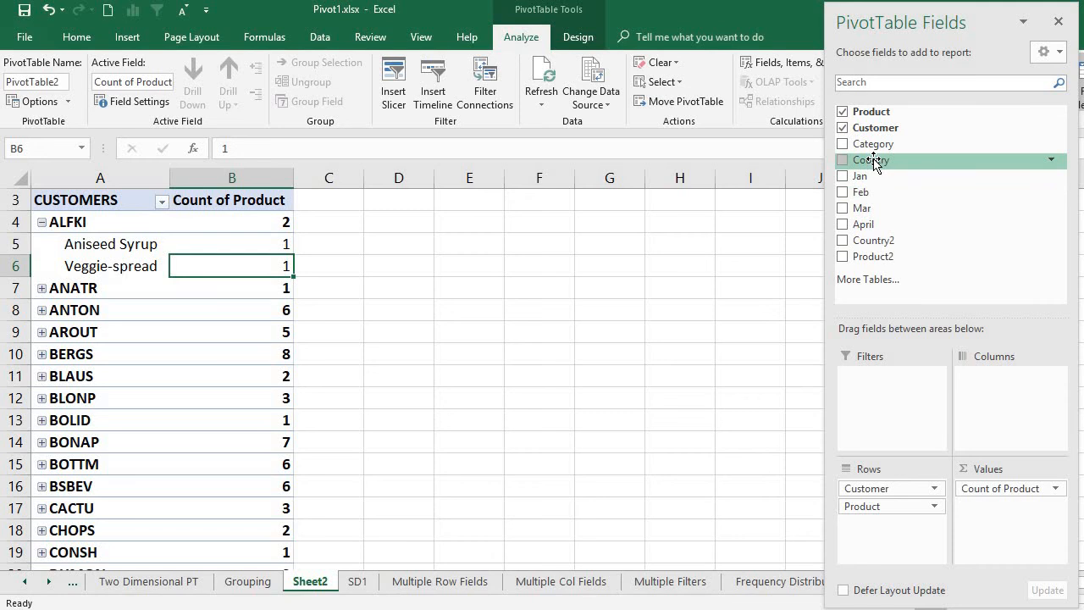
Add the Country field to the PivotTable's Rows below Product and expand Aniseed Syrup under the first customer.
drag(877, 155, 901, 548)
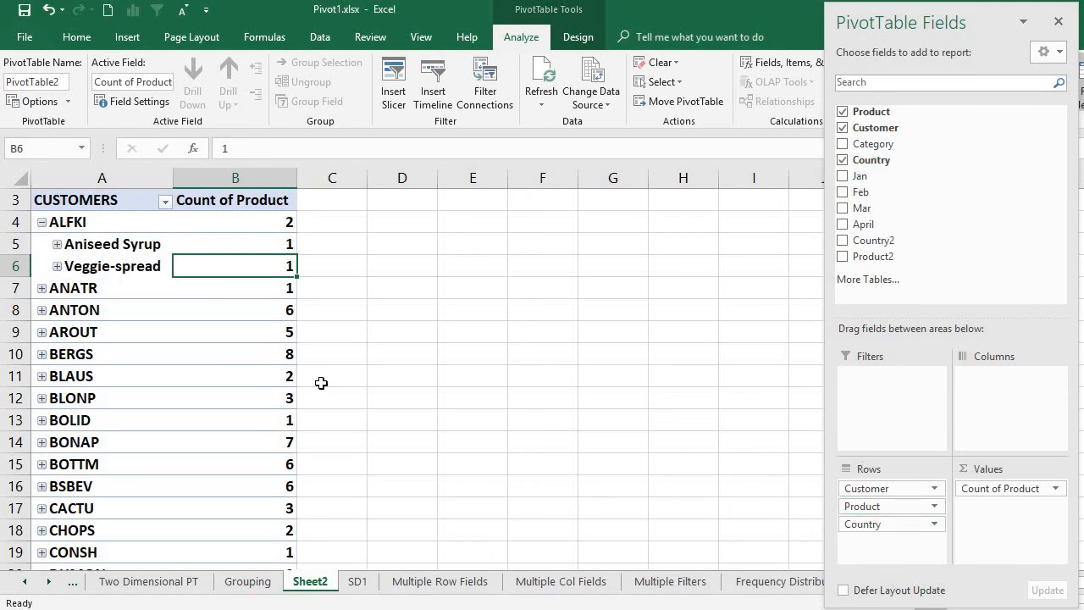
click(41, 223)
click(42, 223)
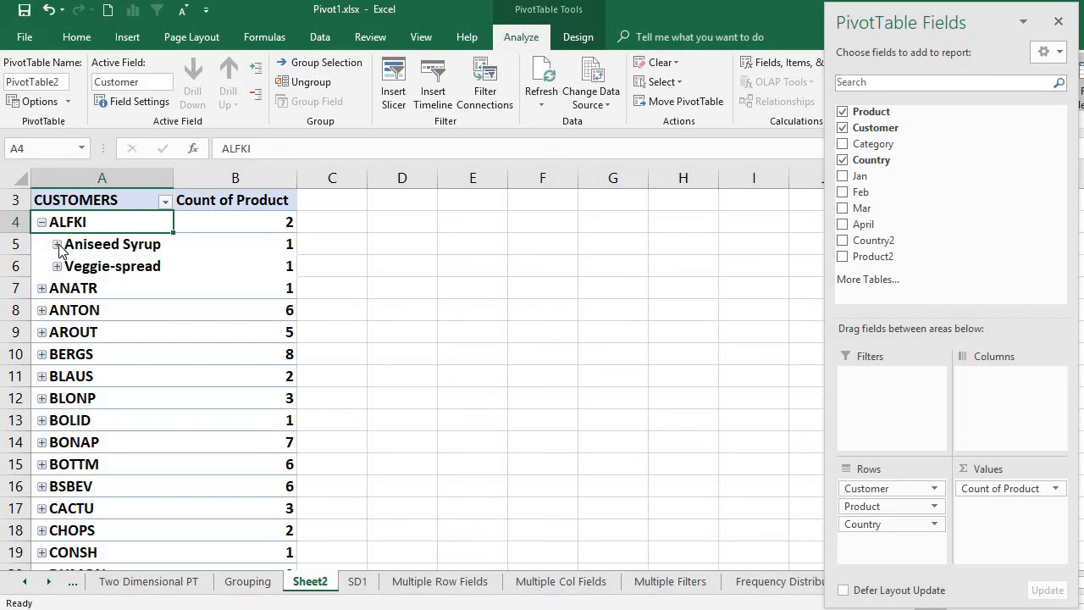
click(57, 245)
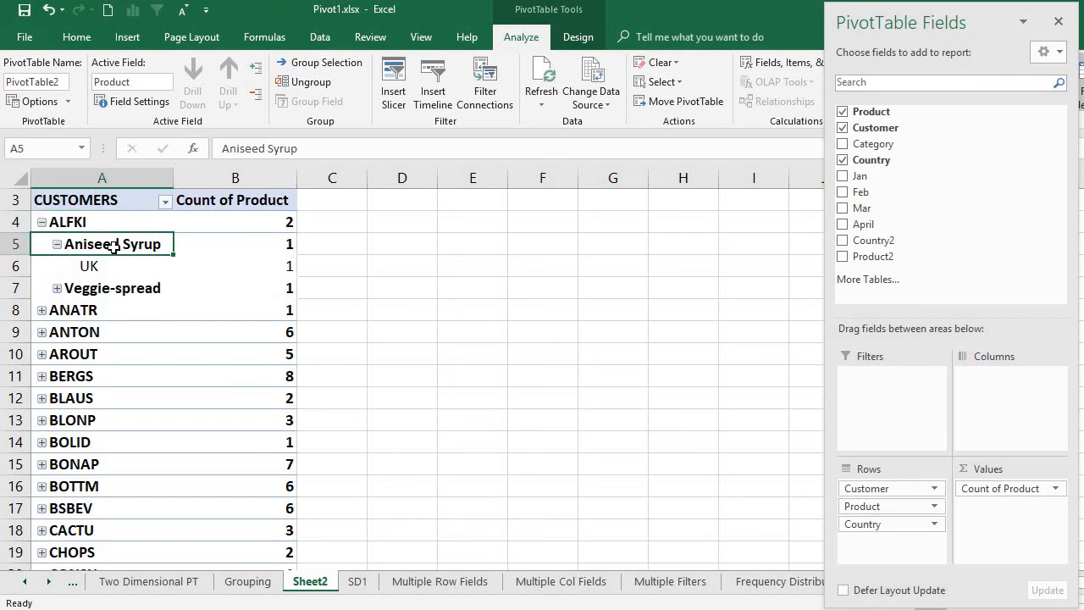
Expand Veggie-spread under the first customer, and the second customer with its Camembert Pierrot product, down to the country level.
click(57, 288)
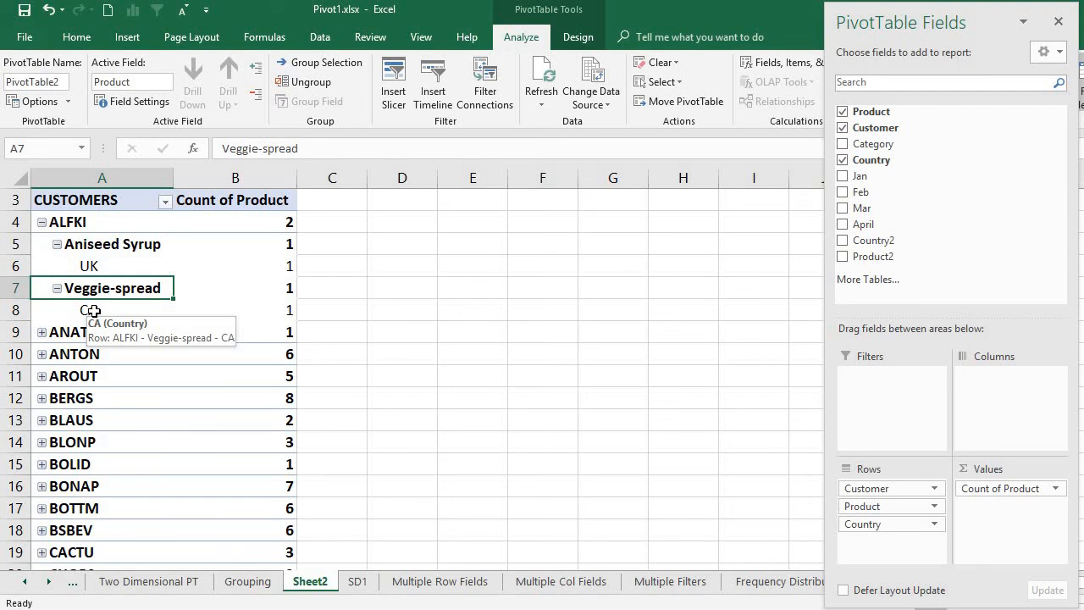
click(42, 332)
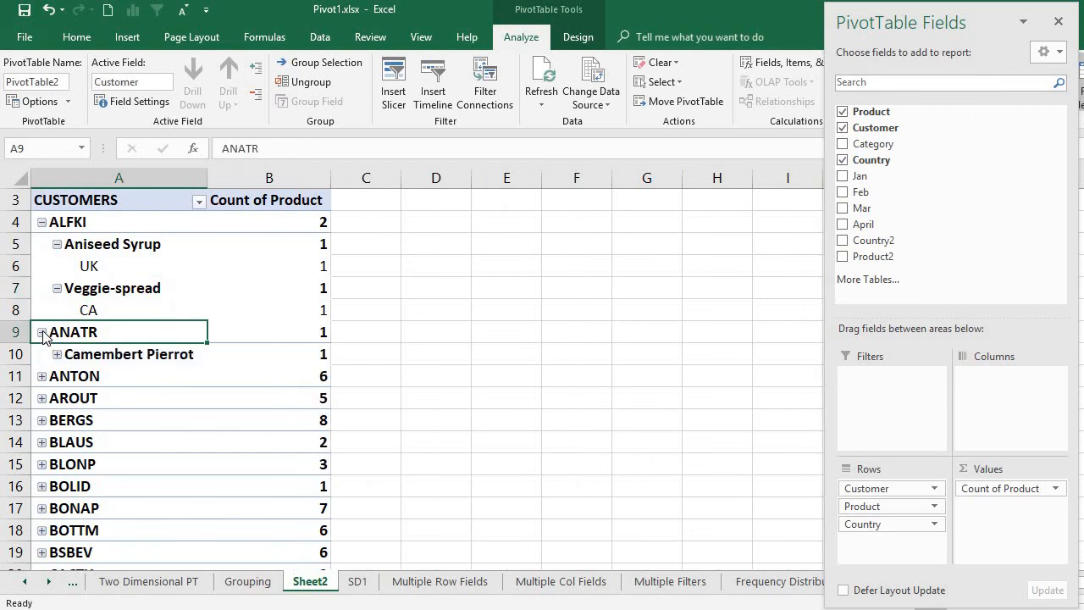
click(57, 353)
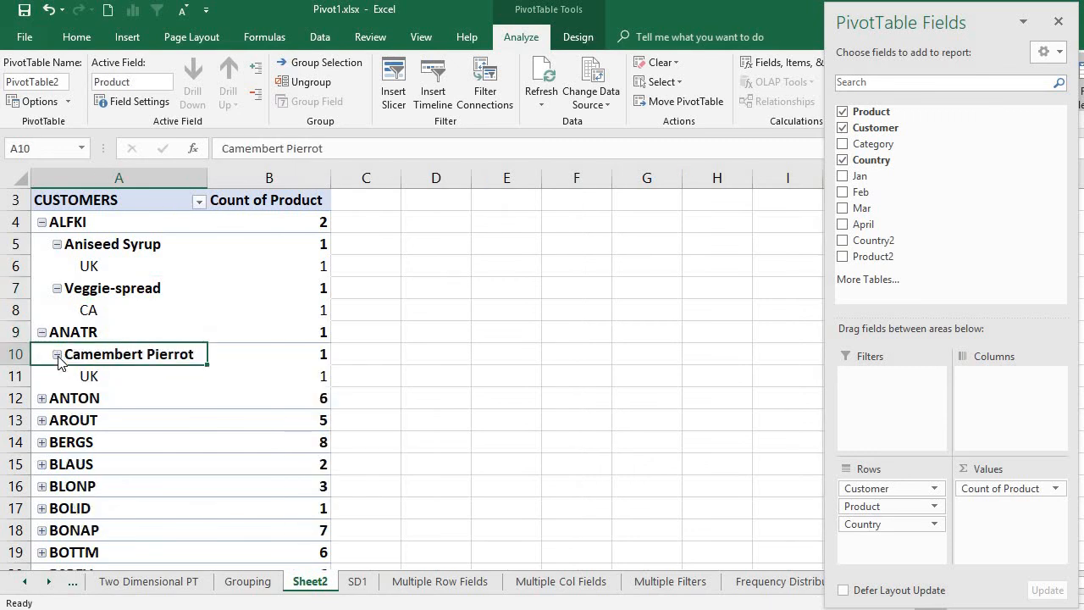
Expand the entire Customer field to list the products under every customer, and look through the expanded rows.
click(134, 224)
right_click(134, 224)
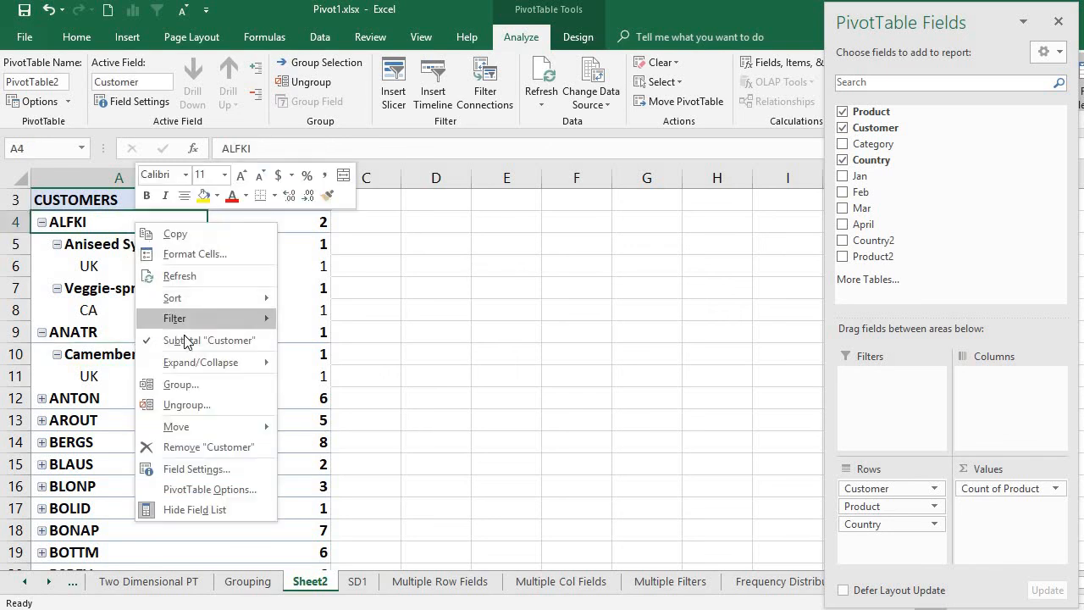
mouse_move(188, 362)
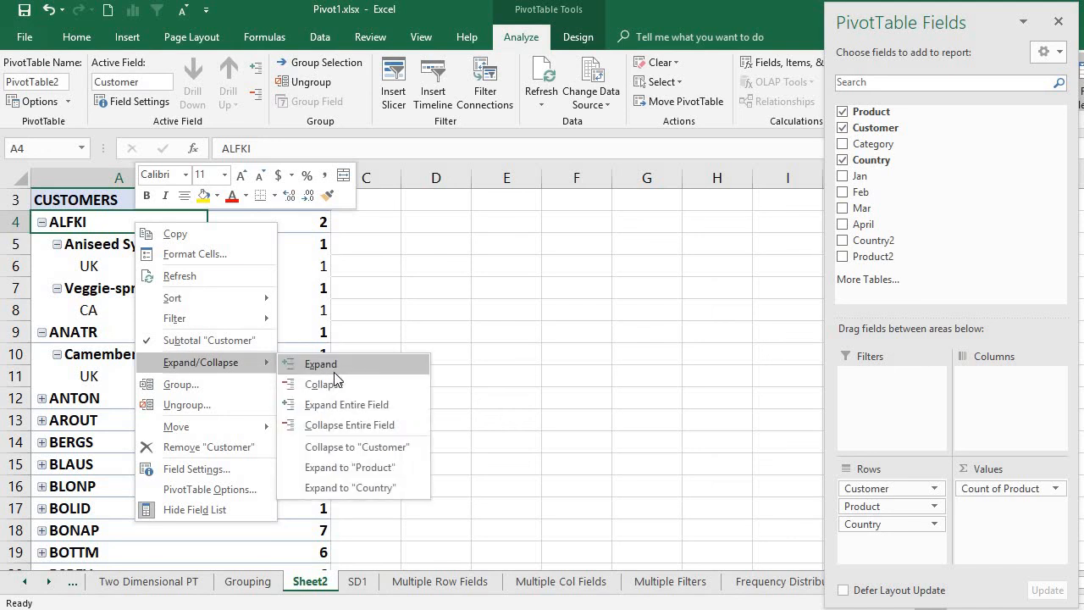
click(354, 405)
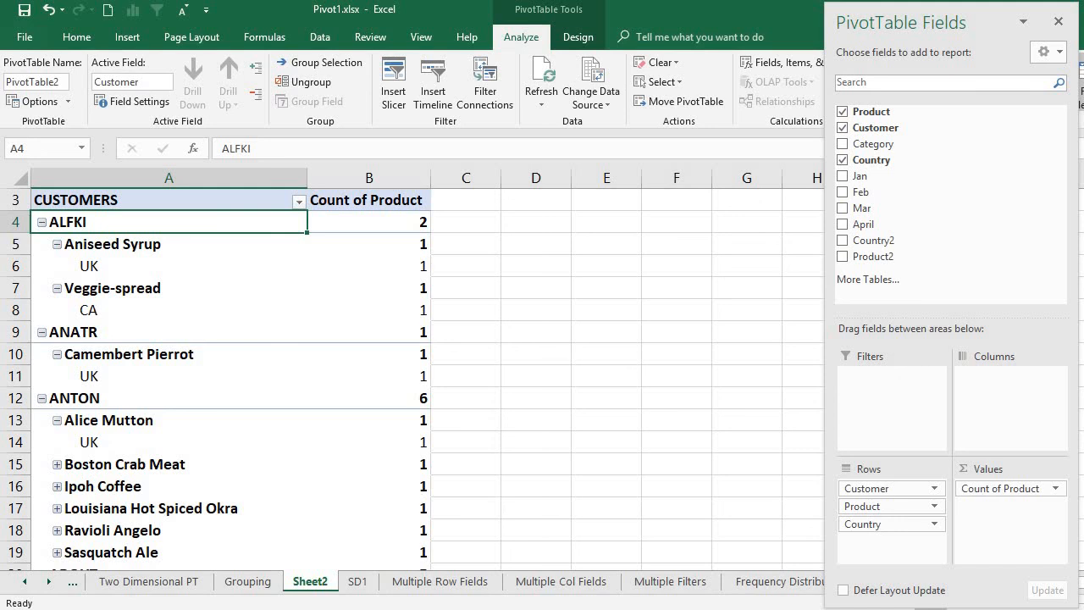
scroll(412, 378, down, 6)
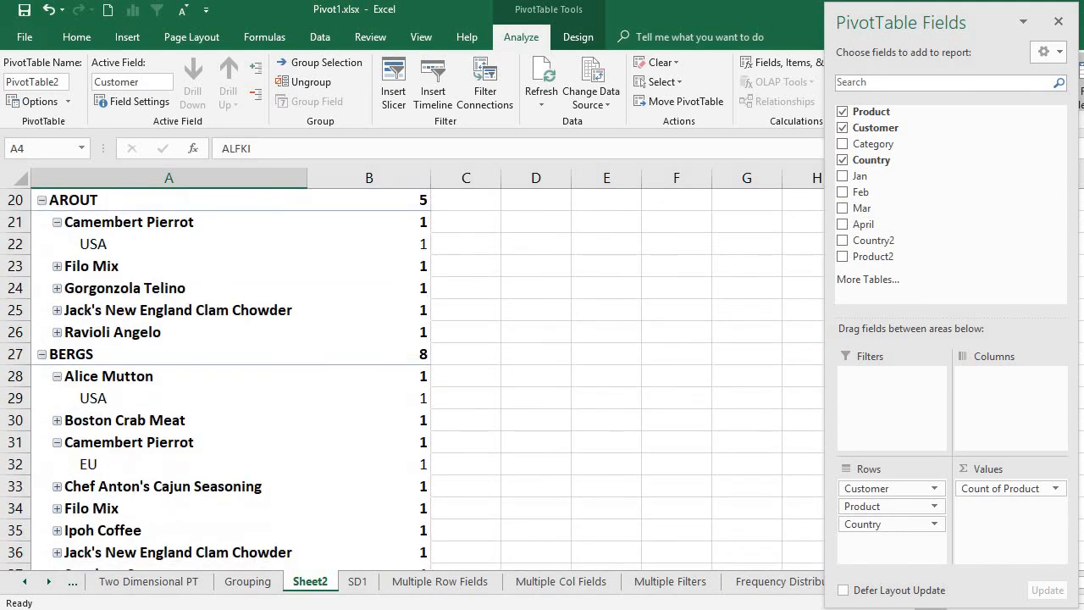